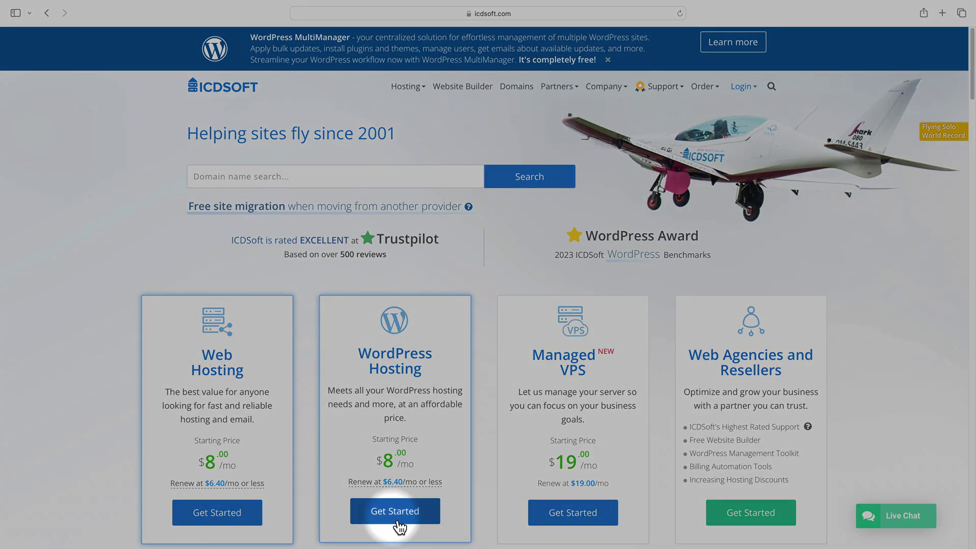
Start a WordPress Hosting order and have WordPress installed on the new account
left_click(398, 523)
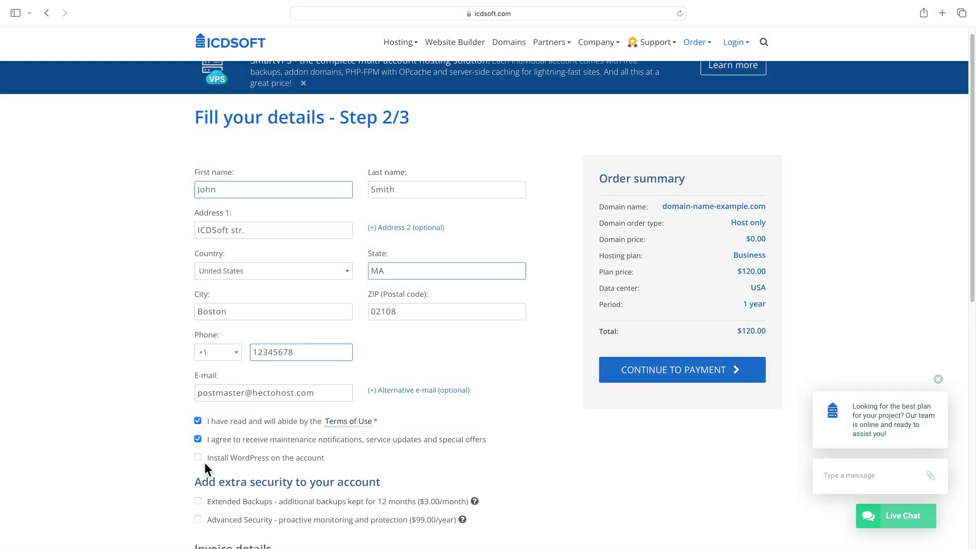
left_click(199, 458)
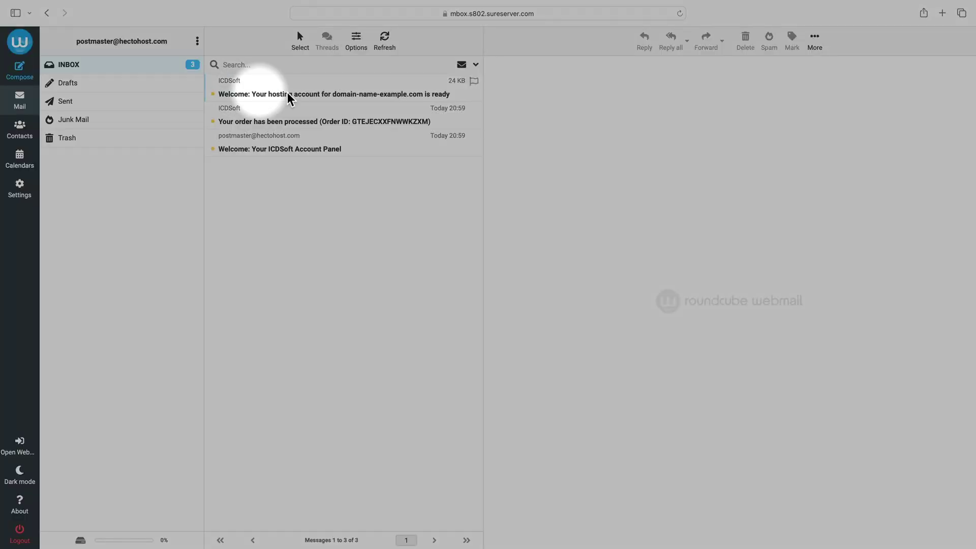
Read the login details in the hosting welcome email and follow its Control Panel link
left_click(289, 96)
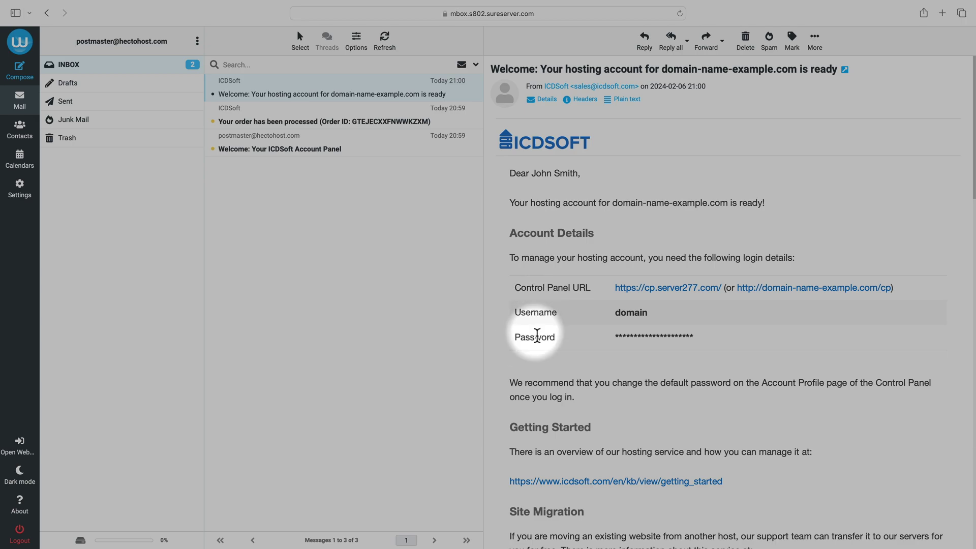
scroll(556, 330, "down", 10)
scroll(556, 329, "down", 15)
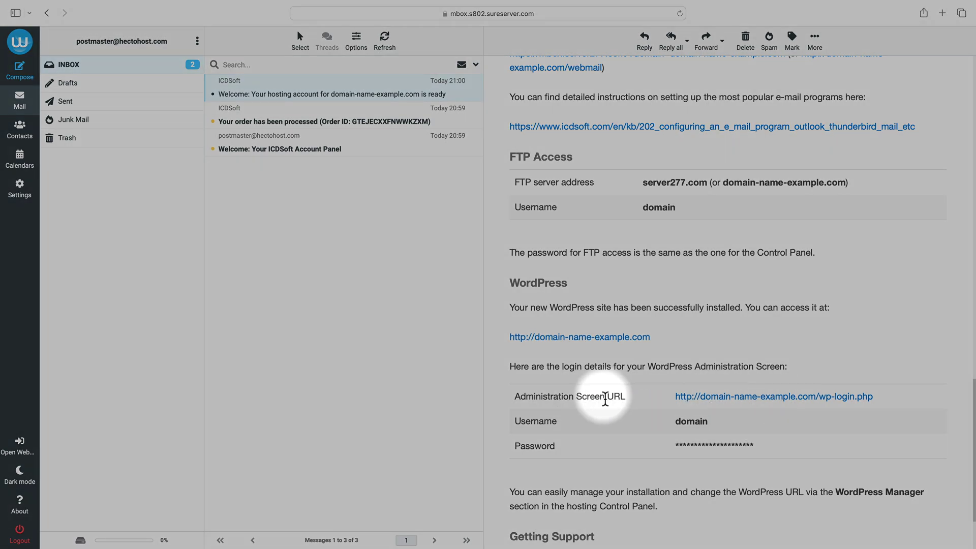
scroll(548, 435, "up", 20)
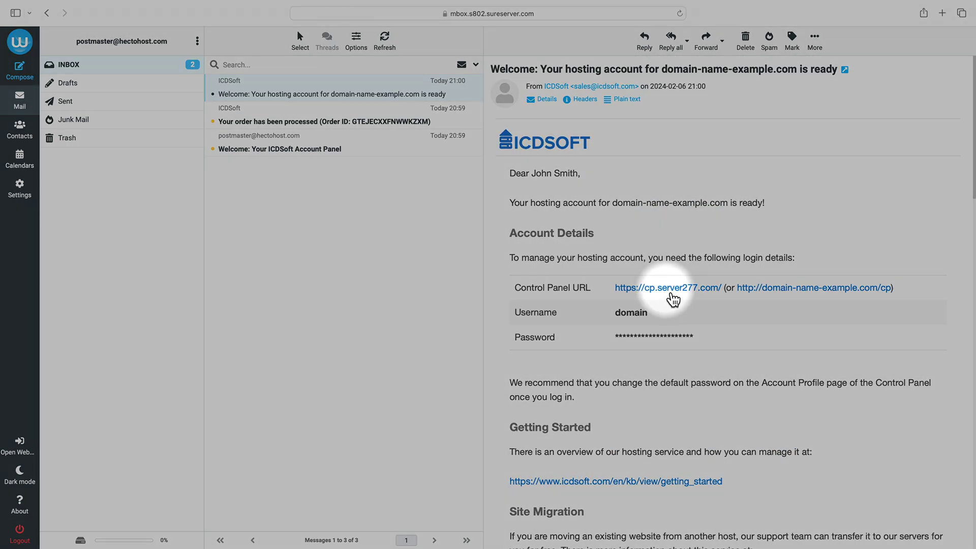
left_click(669, 293)
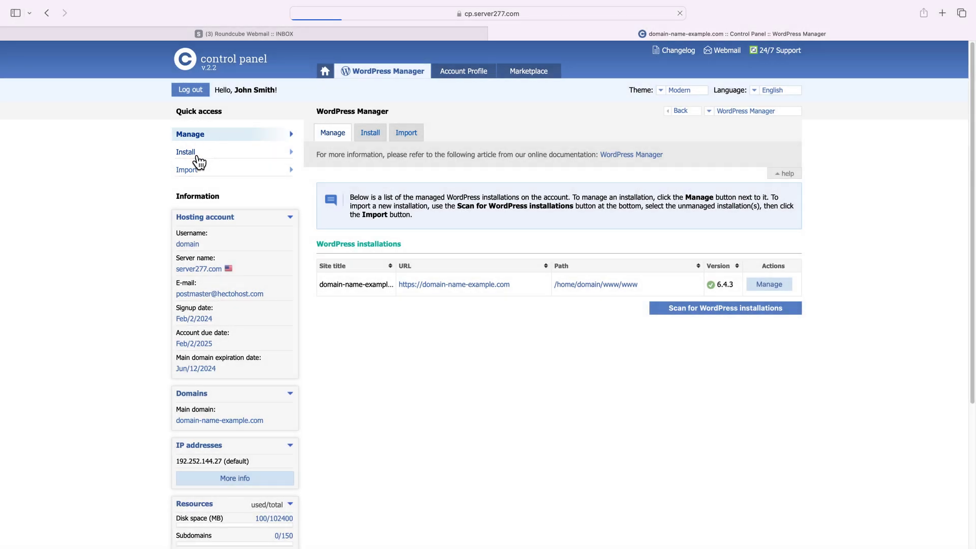
Return to managing the existing WordPress installation and review its move-installation note
scroll(468, 246, "down", 6)
scroll(468, 246, "up", 6)
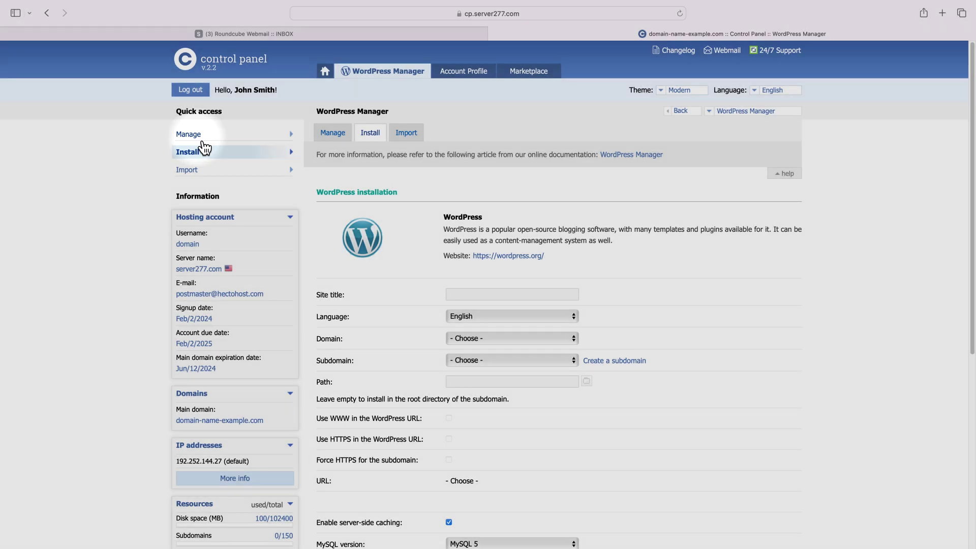
left_click(197, 137)
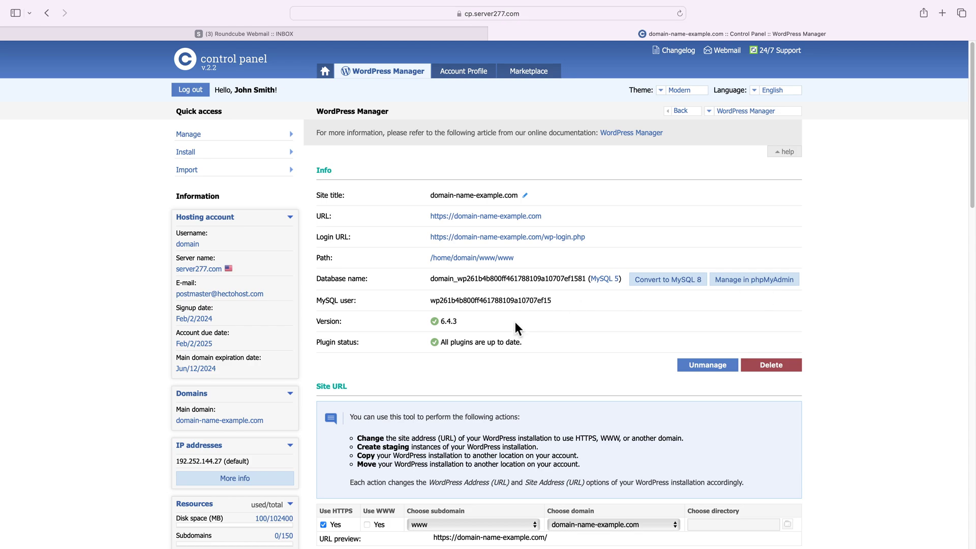
scroll(514, 324, "down", 3)
left_click(439, 374)
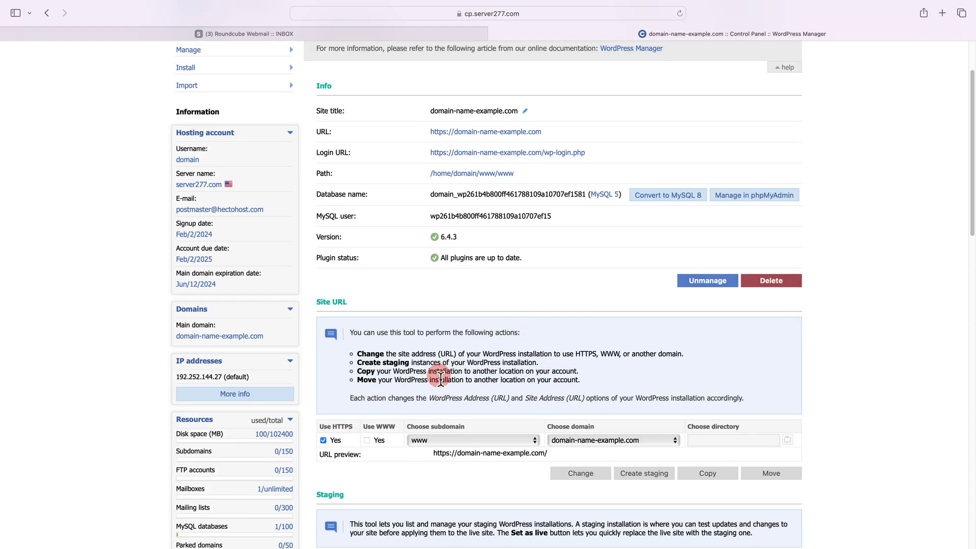
triple_click(441, 380)
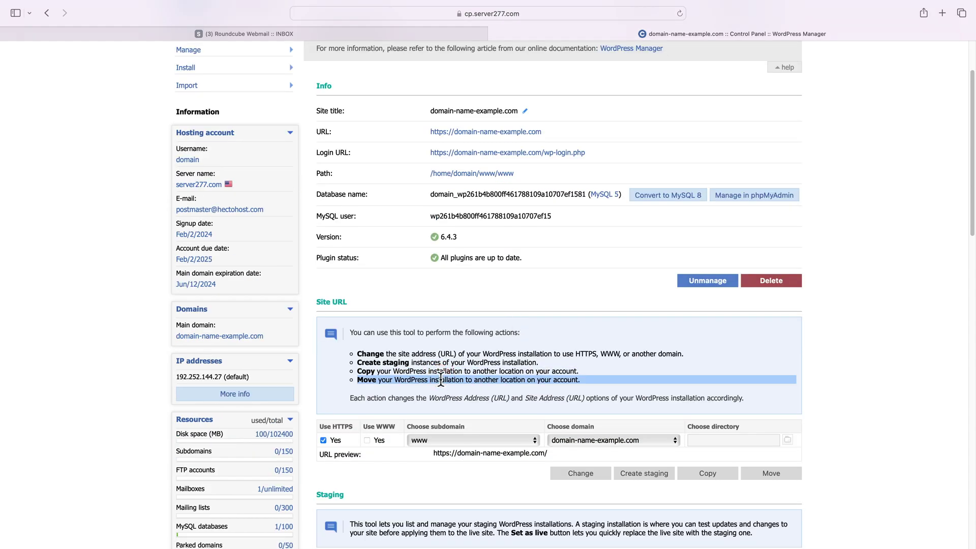
left_click(441, 381)
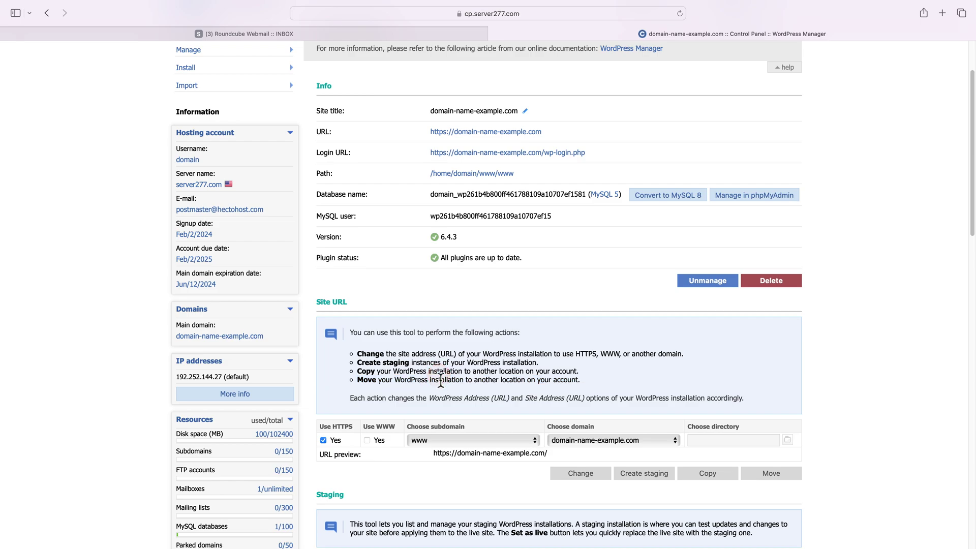
Start a new backup of the WordPress site and review its Tools and Security sections
left_click(648, 485)
scroll(610, 463, "down", 6)
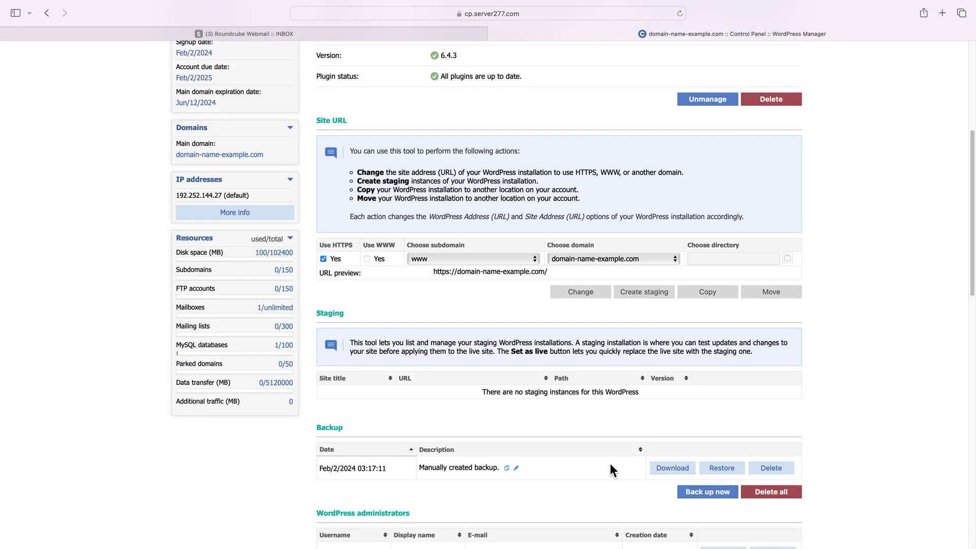
scroll(606, 464, "down", 1)
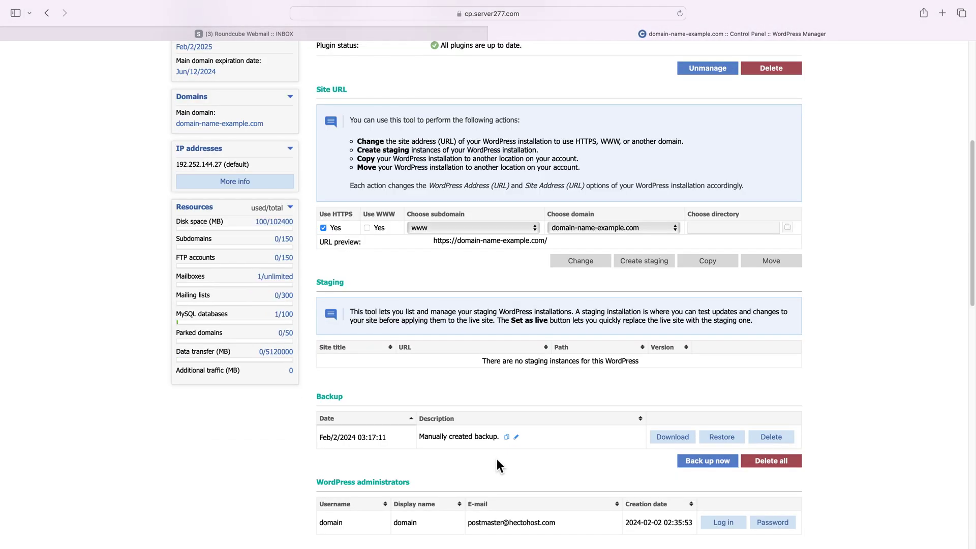
left_click(707, 467)
left_click(722, 438)
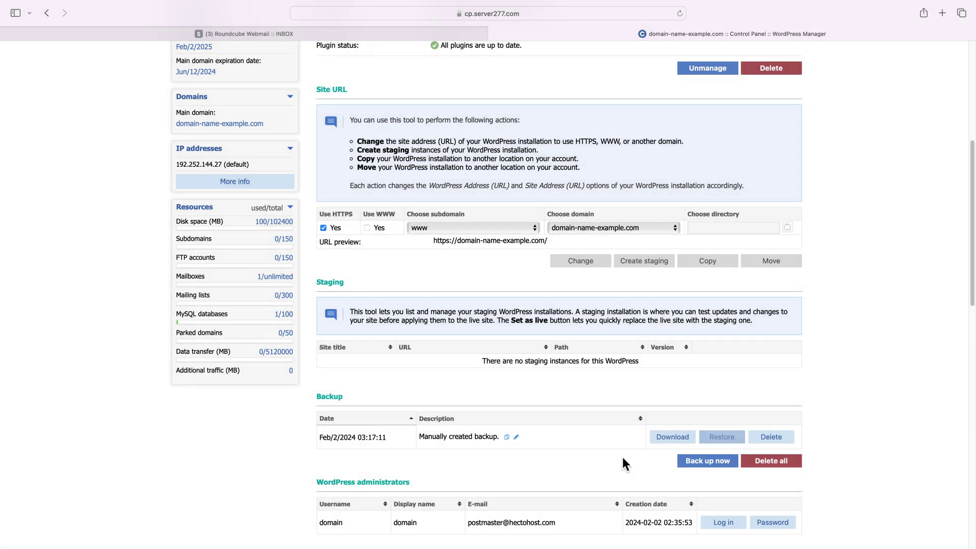
scroll(622, 456, "down", 4)
scroll(407, 500, "down", 2)
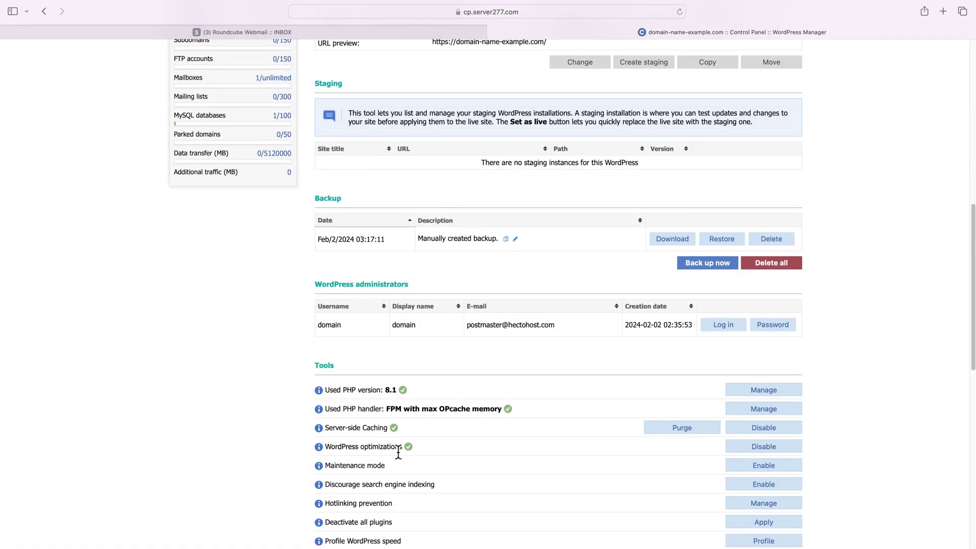
scroll(397, 452, "down", 4)
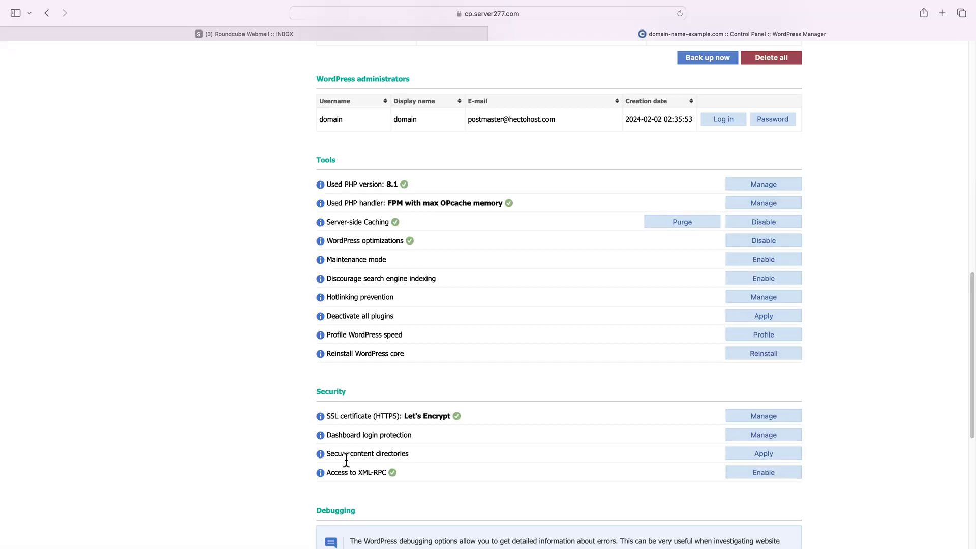
scroll(348, 463, "up", 7)
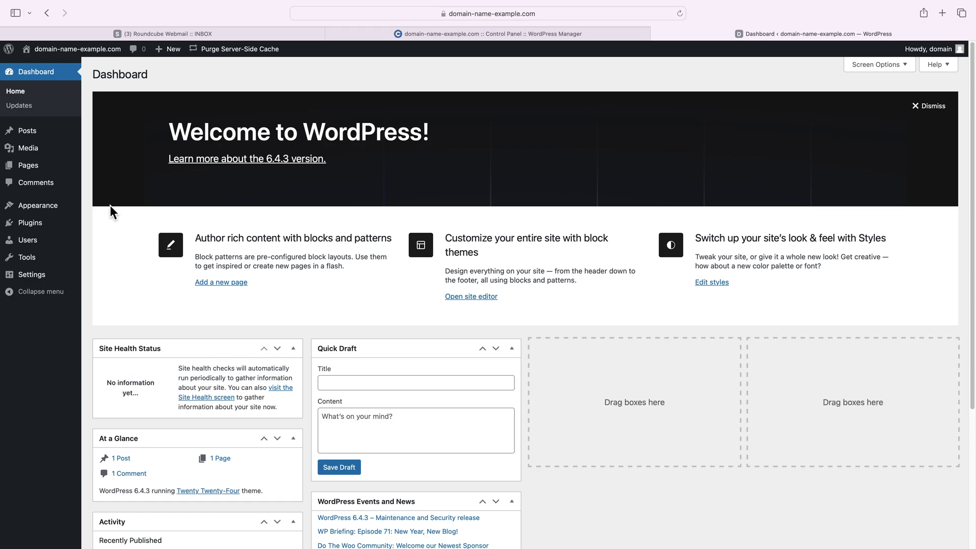
mouse_move(86, 66)
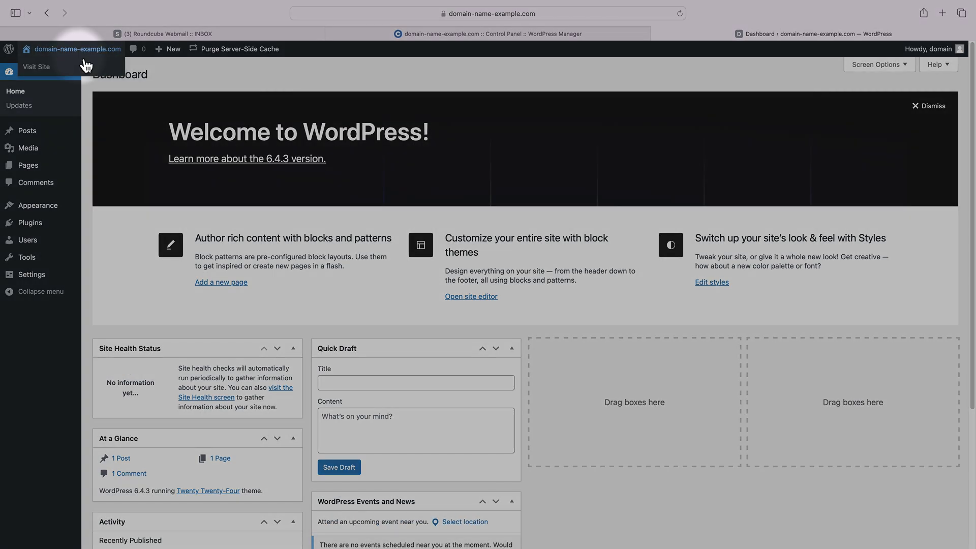
left_click(40, 73)
scroll(285, 173, "down", 2)
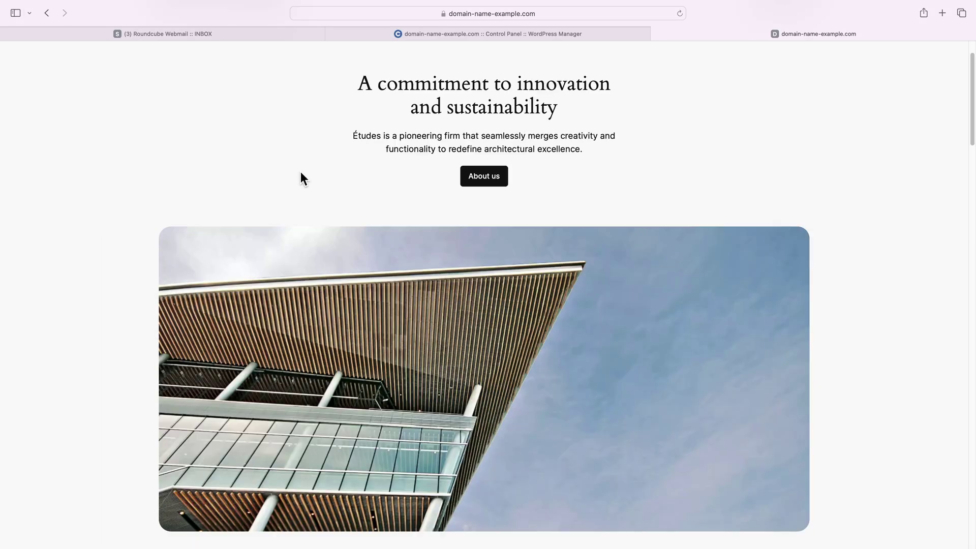
scroll(300, 171, "down", 20)
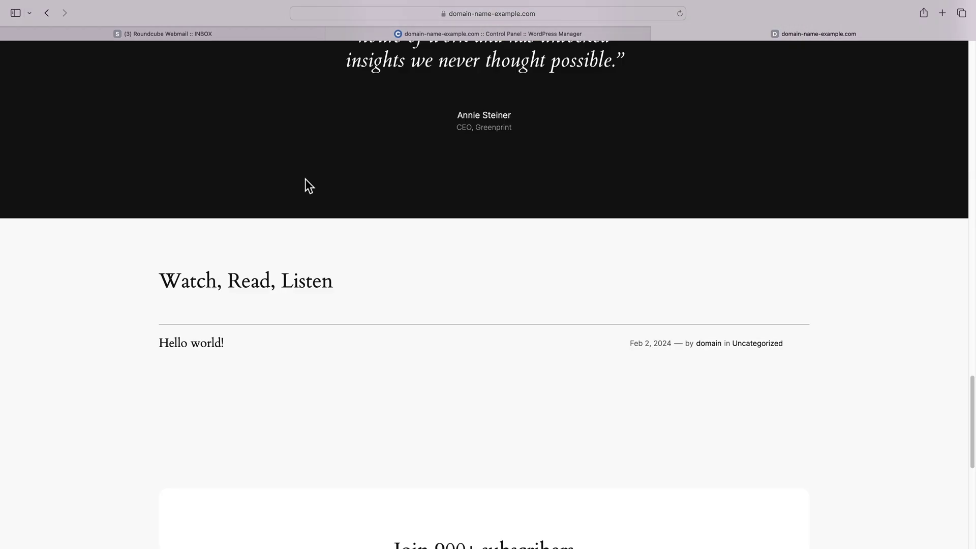
scroll(305, 179, "down", 4)
scroll(305, 179, "up", 20)
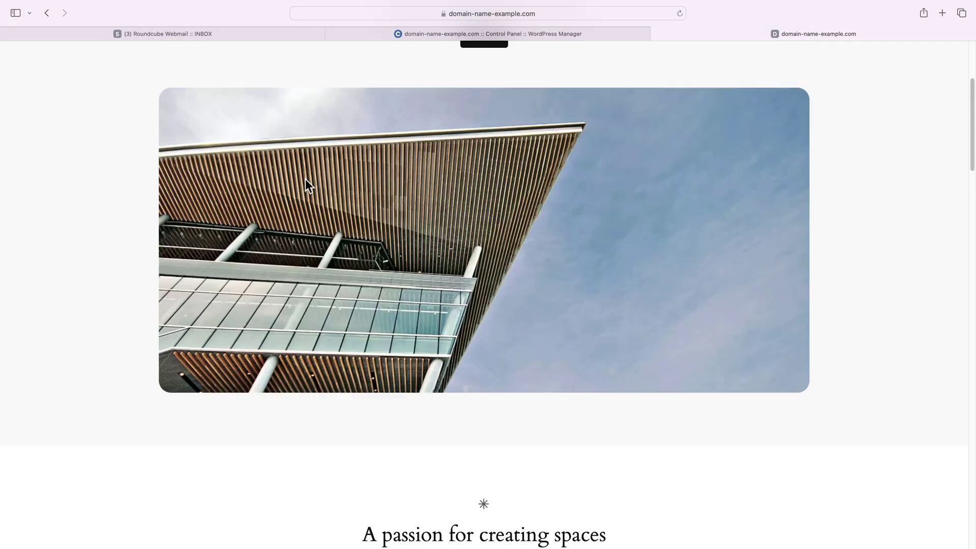
scroll(305, 179, "up", 4)
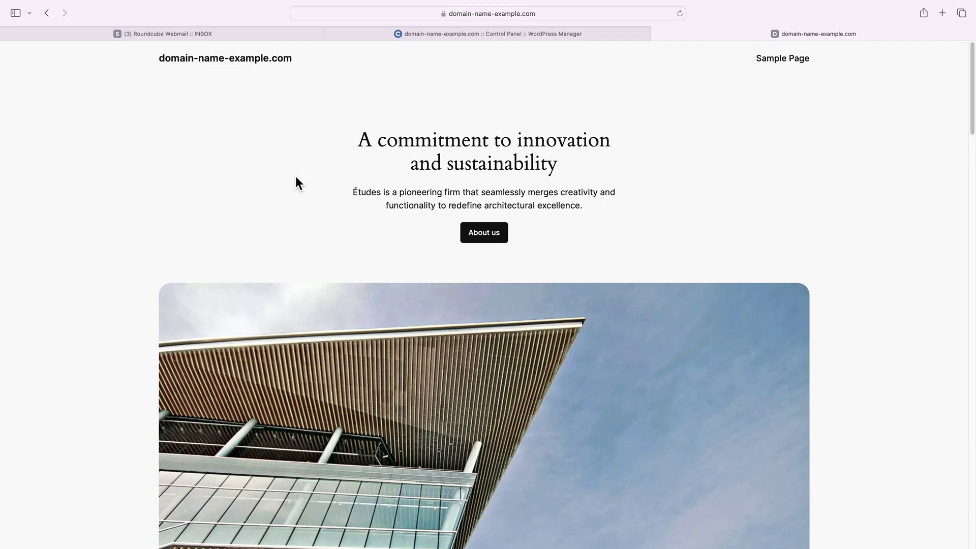
left_click(47, 16)
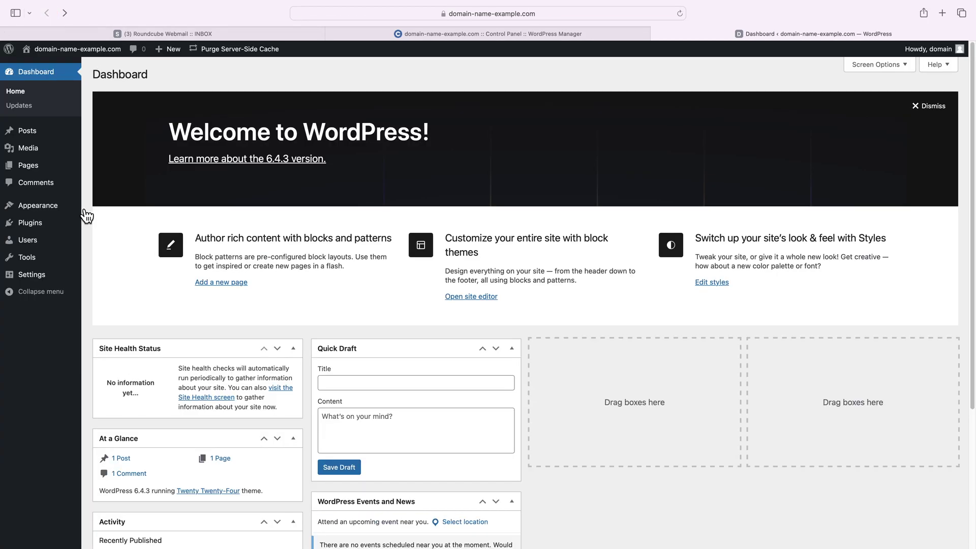
mouse_move(76, 211)
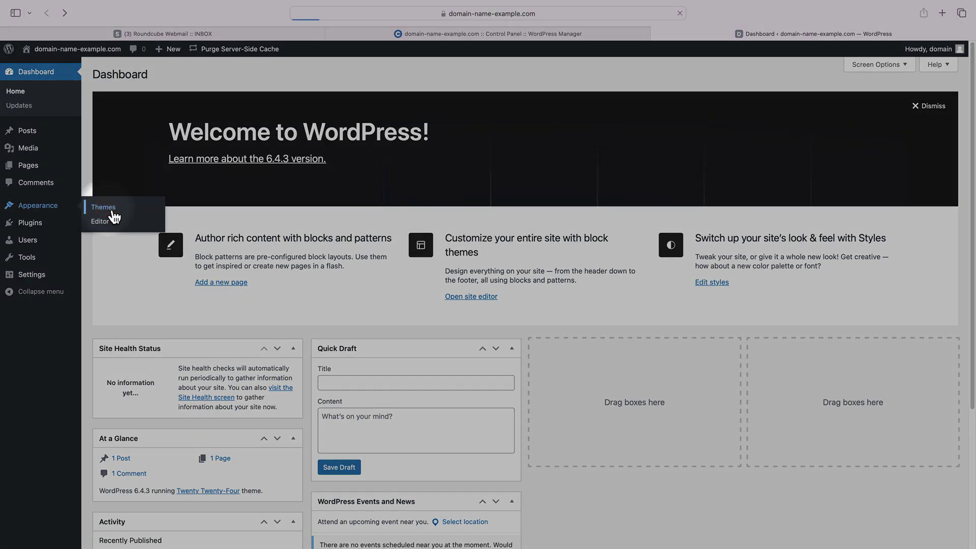
left_click(108, 207)
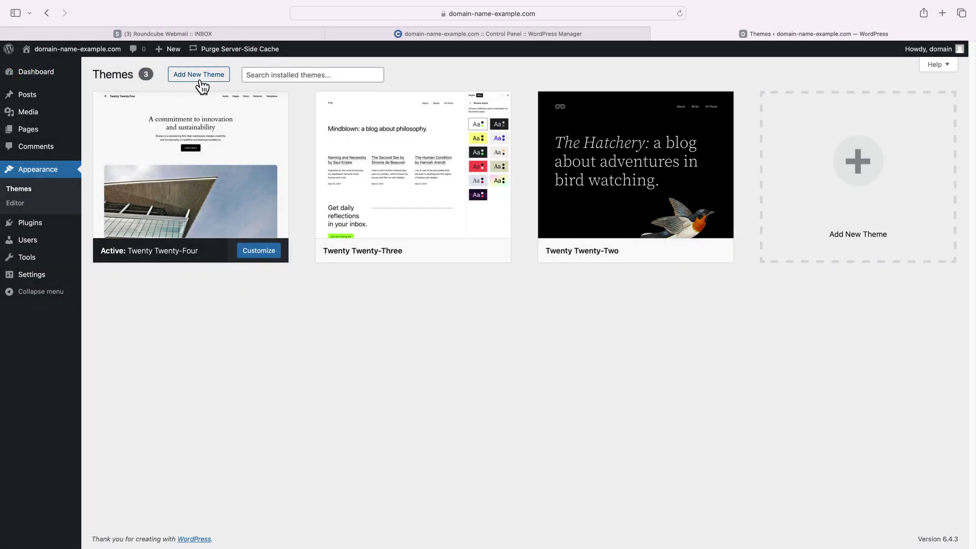
Browse the themes available to add and preview Inspiro
left_click(198, 77)
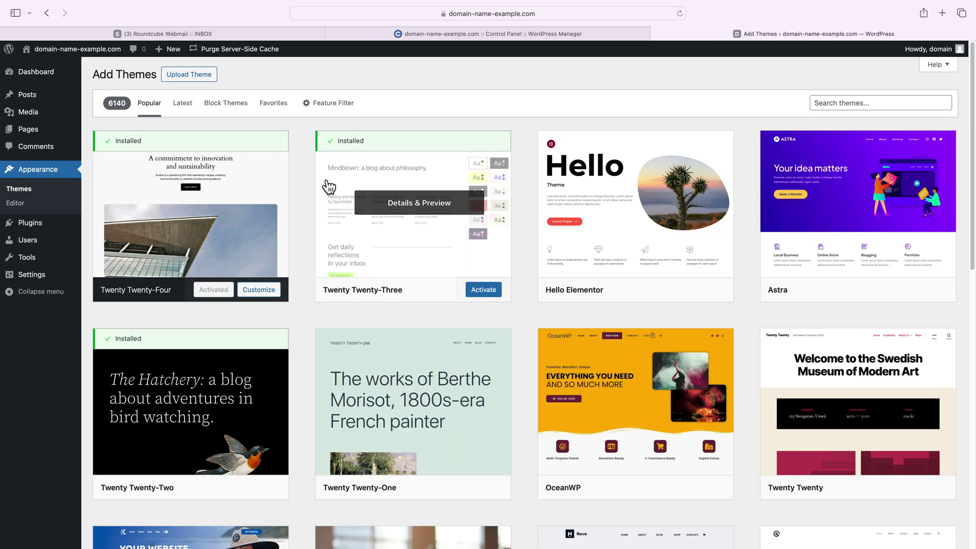
scroll(329, 187, "down", 20)
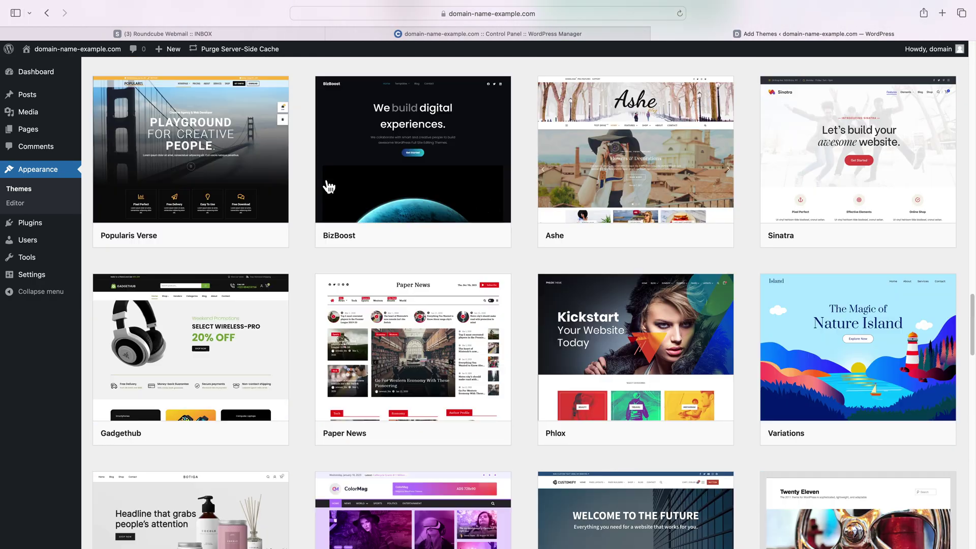
scroll(329, 186, "up", 20)
scroll(323, 177, "down", 8)
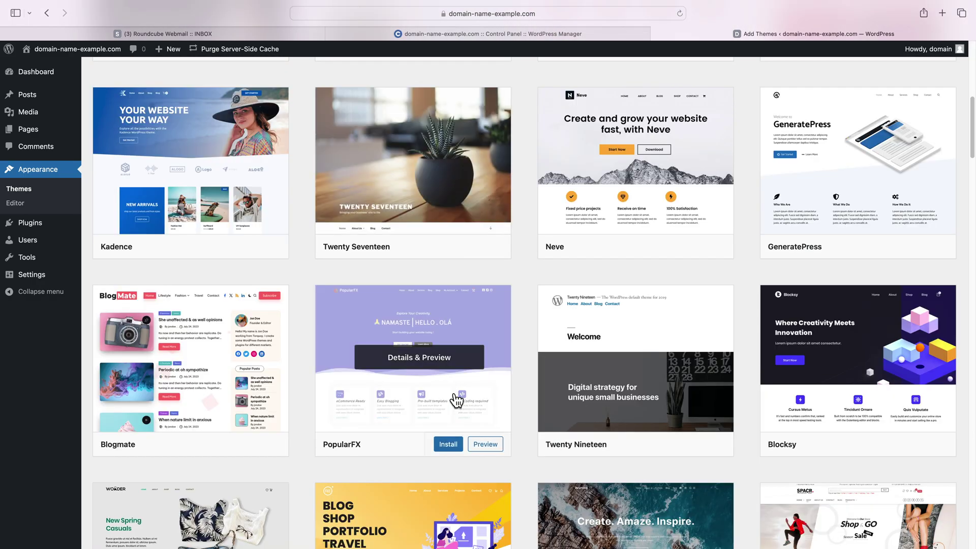
scroll(456, 400, "down", 5)
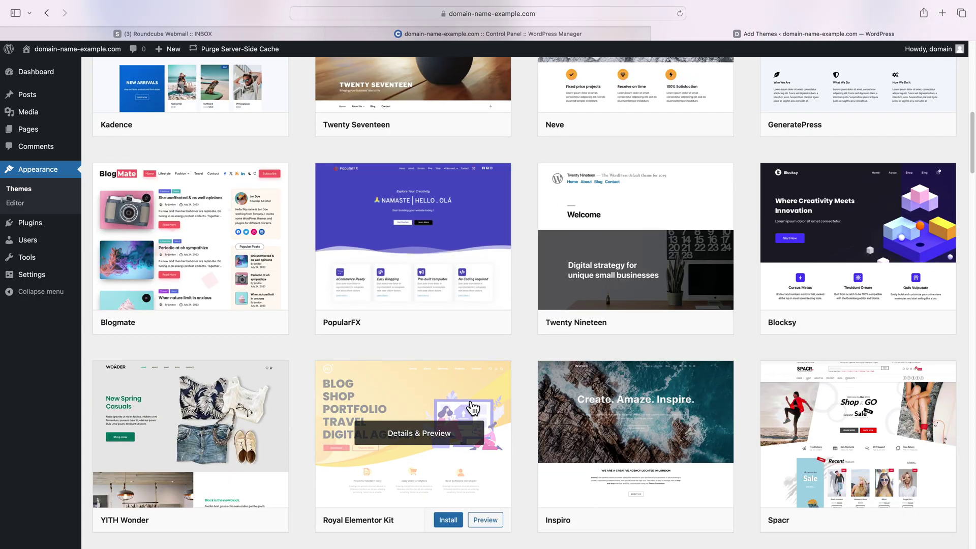
scroll(480, 422, "down", 1)
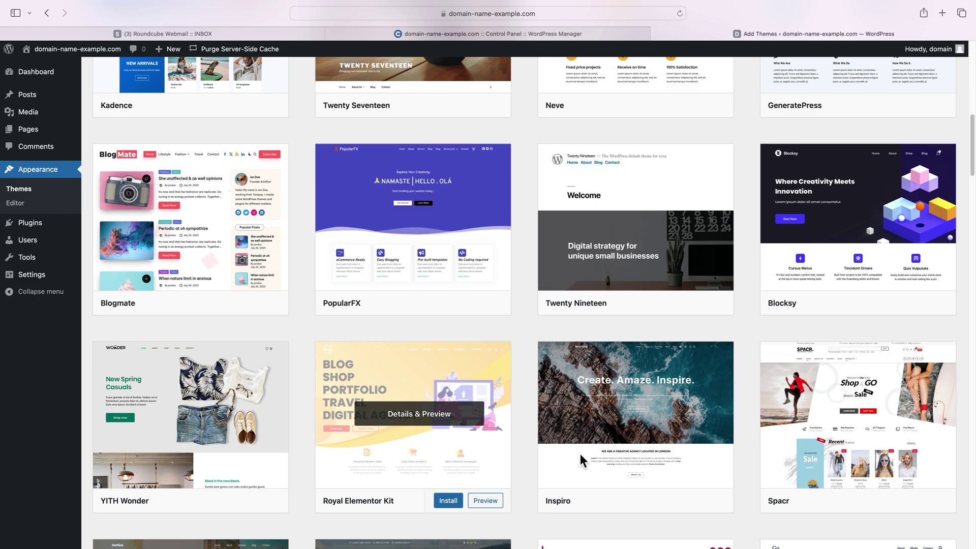
left_click(709, 501)
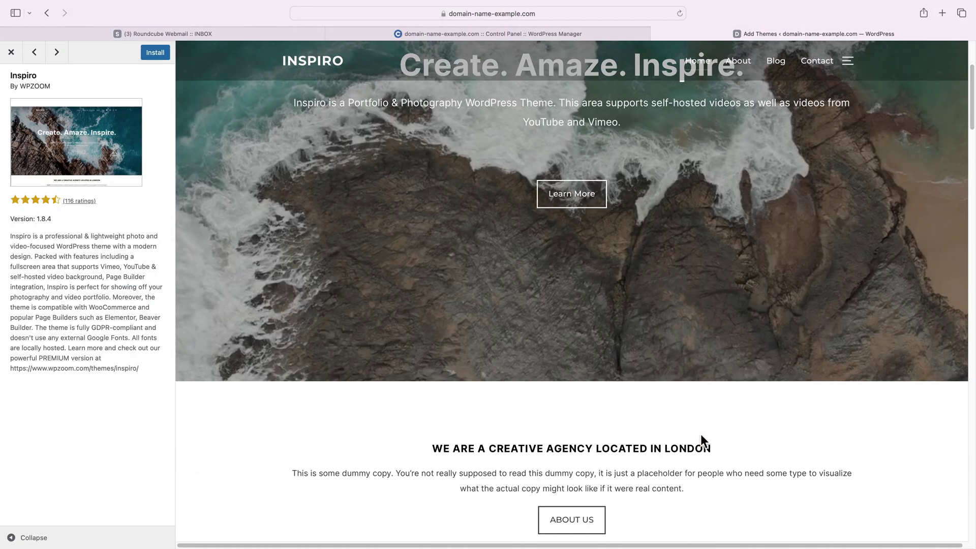
scroll(700, 434, "down", 10)
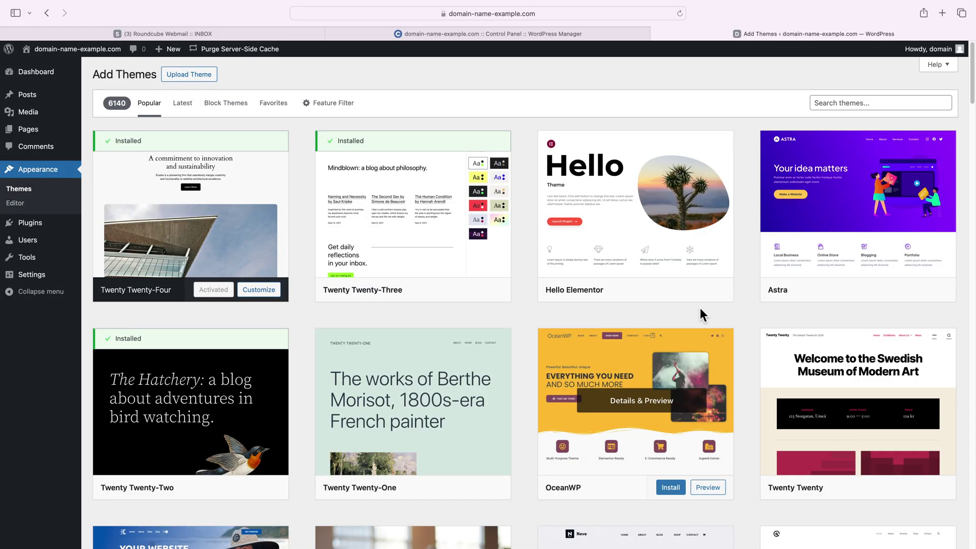
Preview Astra, then install and activate it as the site's theme
mouse_move(763, 297)
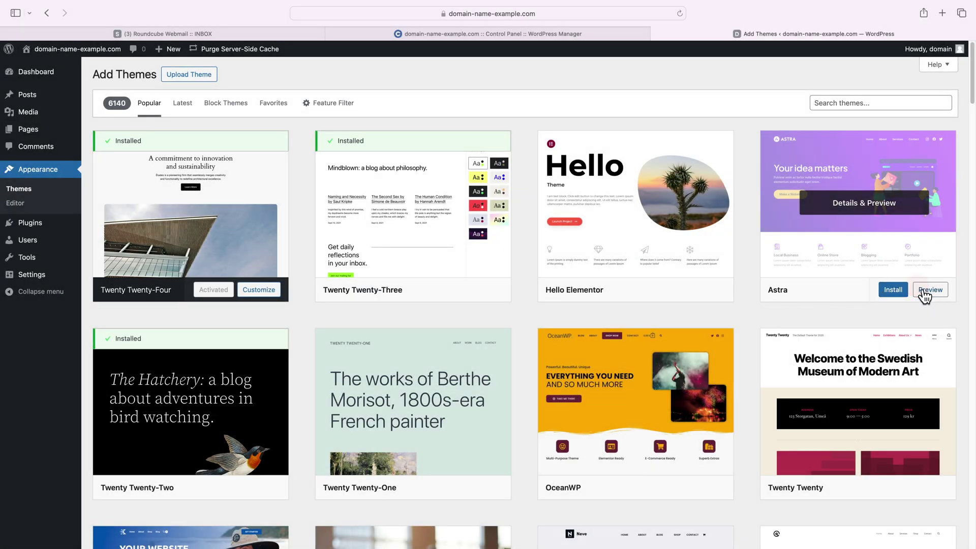
left_click(924, 291)
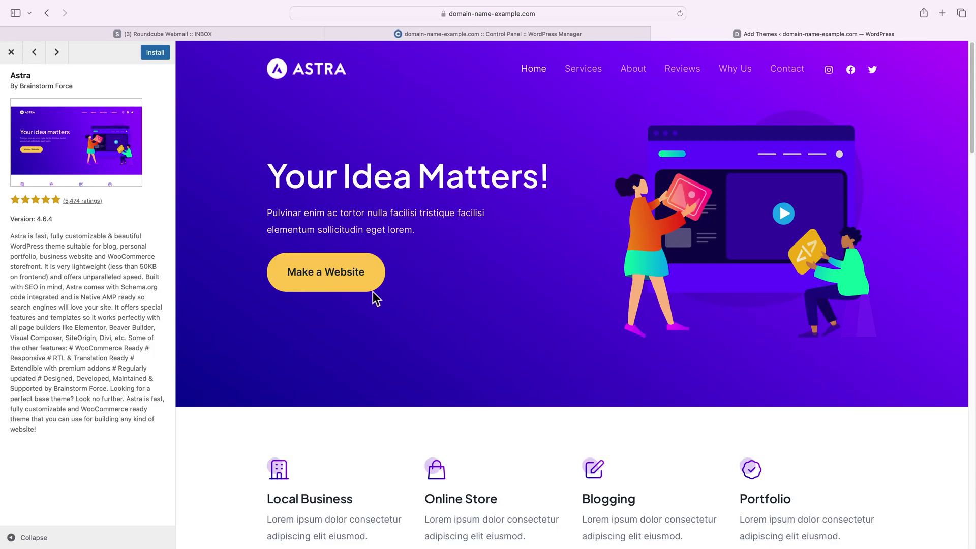
scroll(312, 304, "down", 1)
scroll(311, 305, "up", 1)
left_click(159, 56)
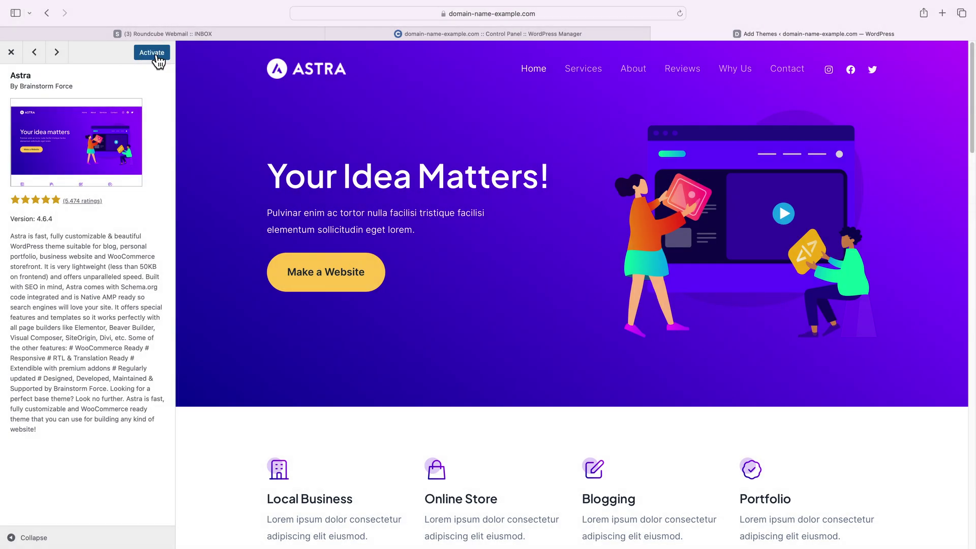
left_click(158, 56)
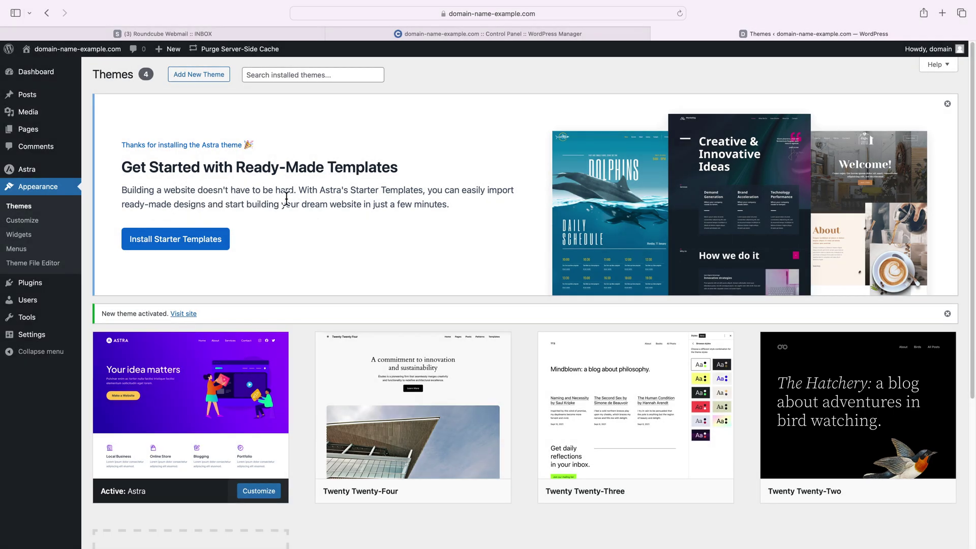
Install and activate Astra's Starter Templates from the Astra welcome banner
left_click_drag(299, 196, 473, 202)
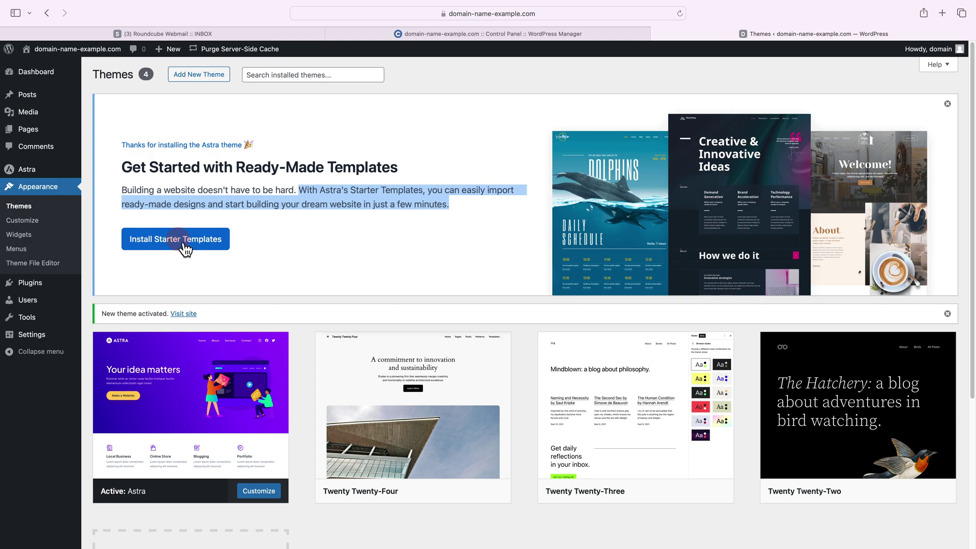
left_click(184, 246)
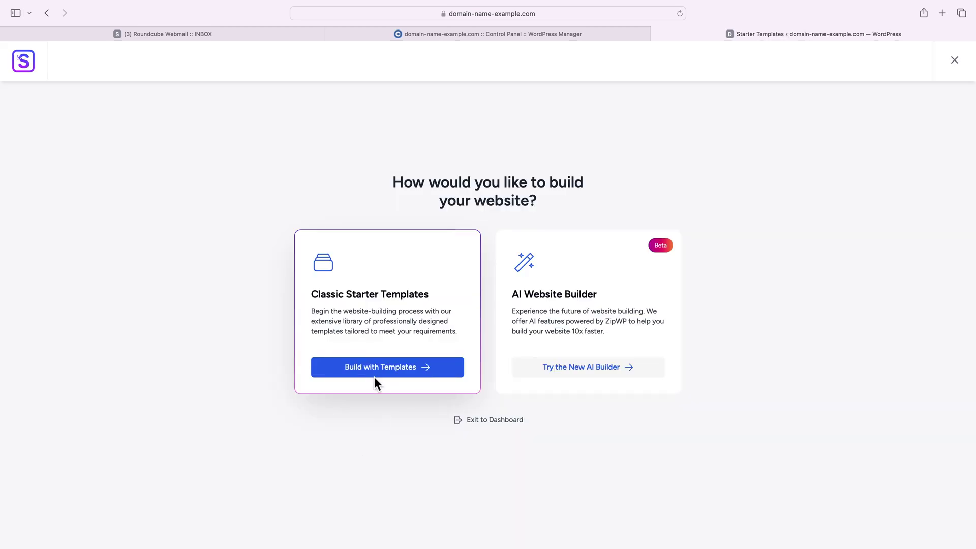
Choose classic starter templates with Elementor as the page builder and browse the library
left_click(378, 378)
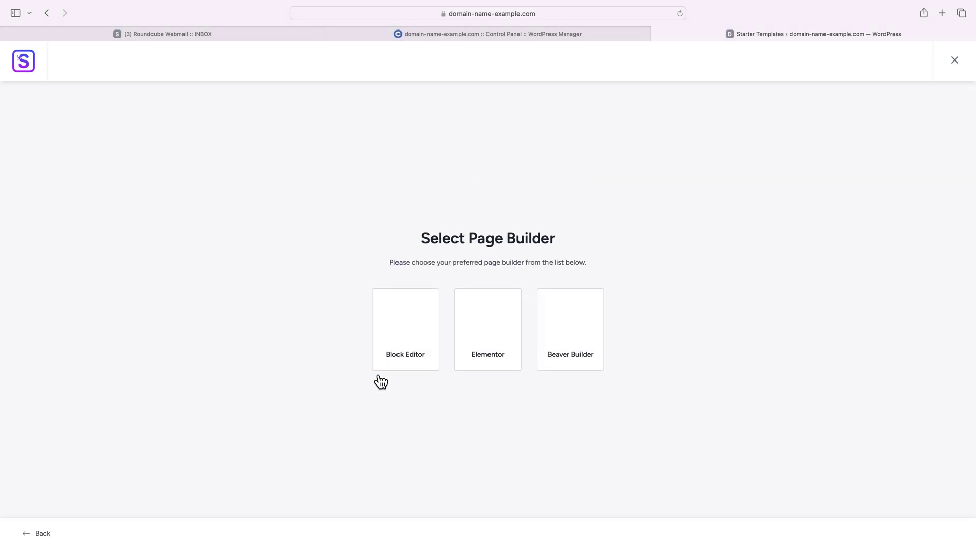
left_click(483, 338)
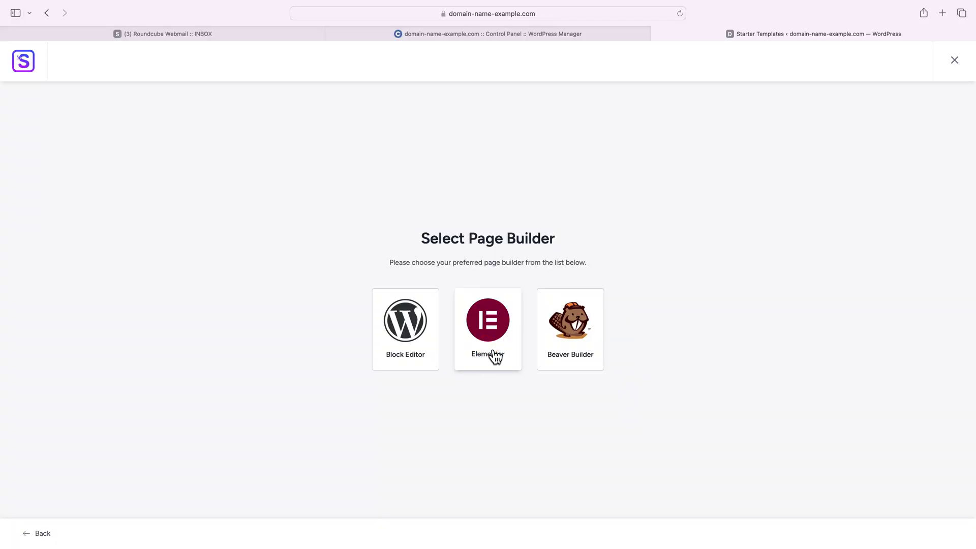
scroll(487, 392, "down", 10)
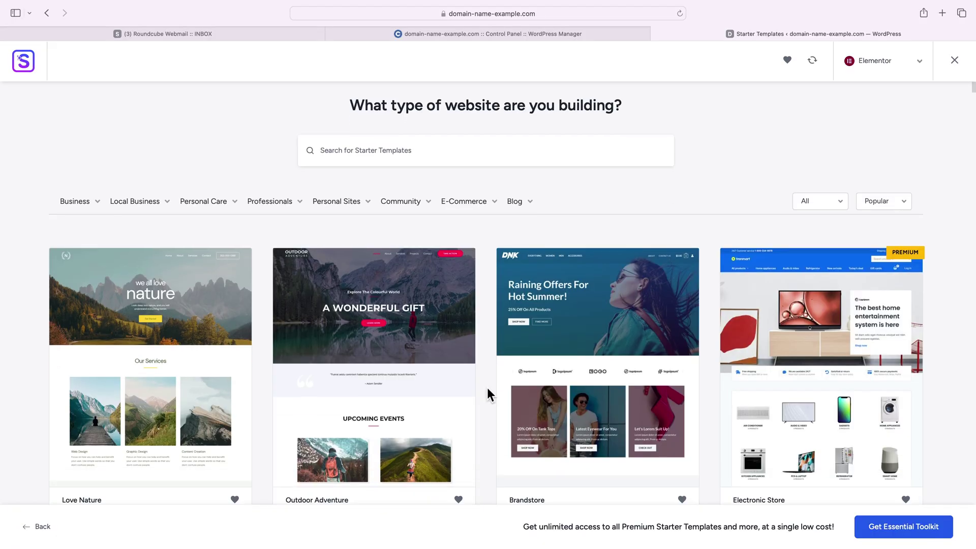
scroll(487, 393, "down", 14)
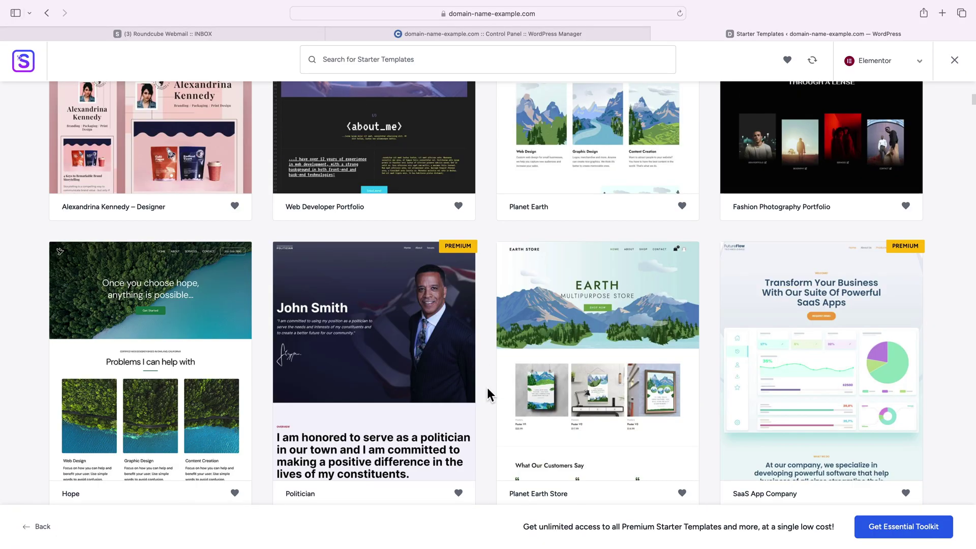
scroll(487, 389, "down", 6)
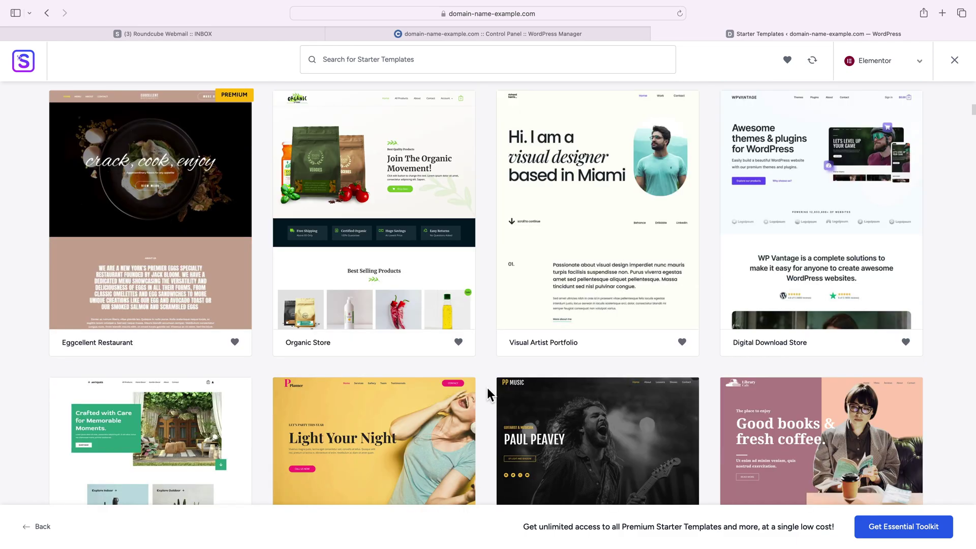
scroll(487, 392, "down", 6)
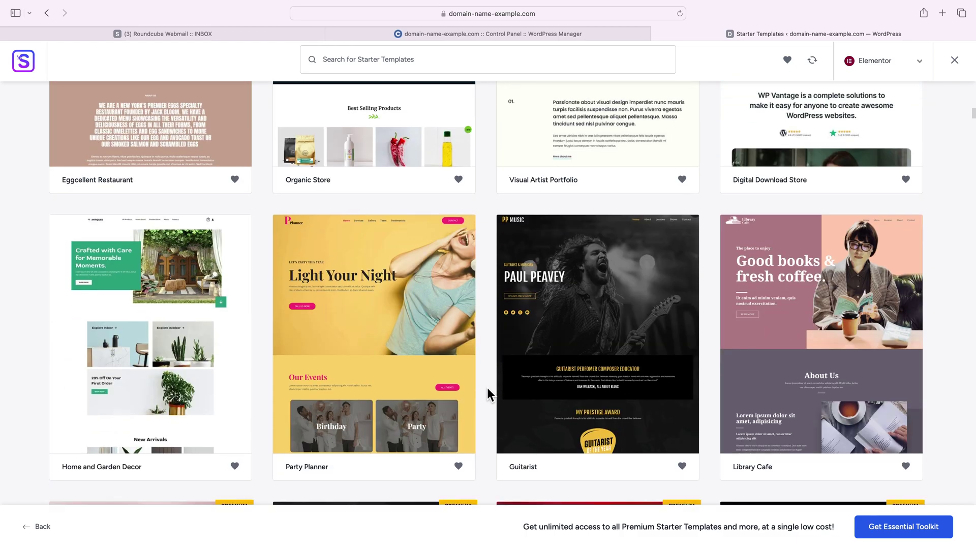
scroll(487, 389, "down", 1)
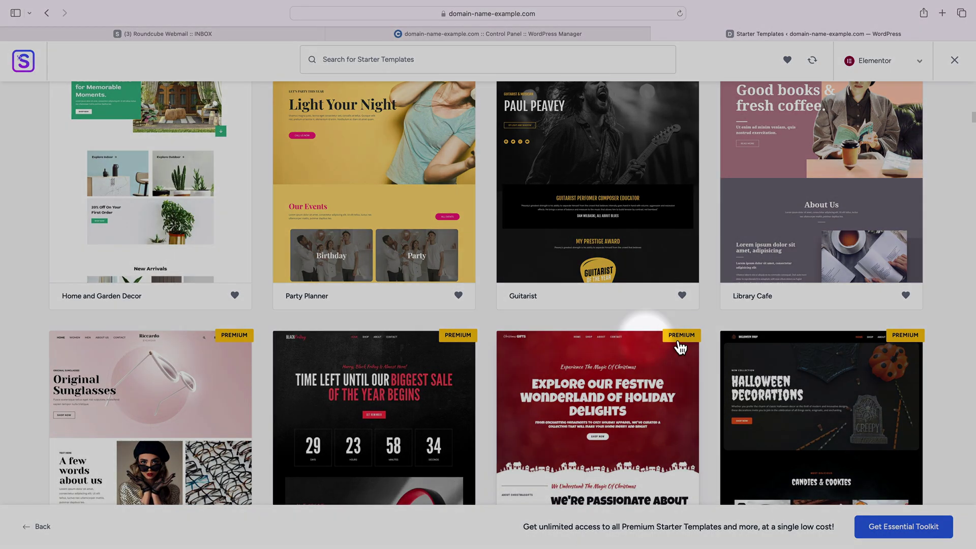
scroll(515, 362, "down", 5)
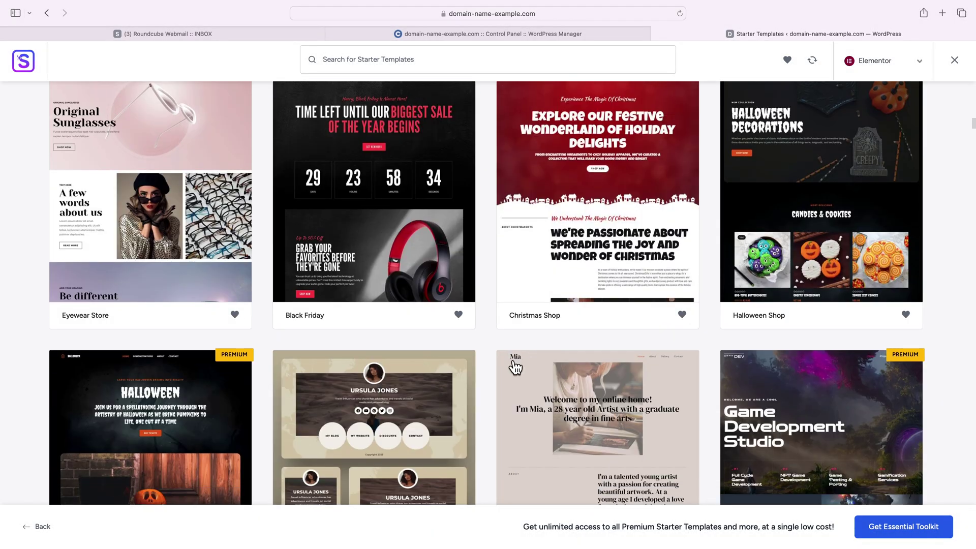
scroll(510, 365, "down", 10)
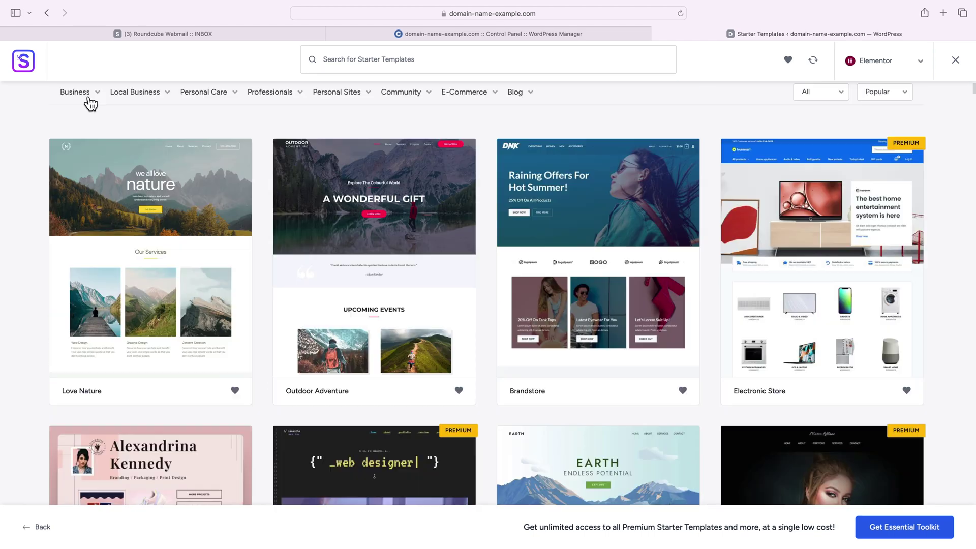
Filter to Business > Agency and select the Digital Agency template
left_click(88, 94)
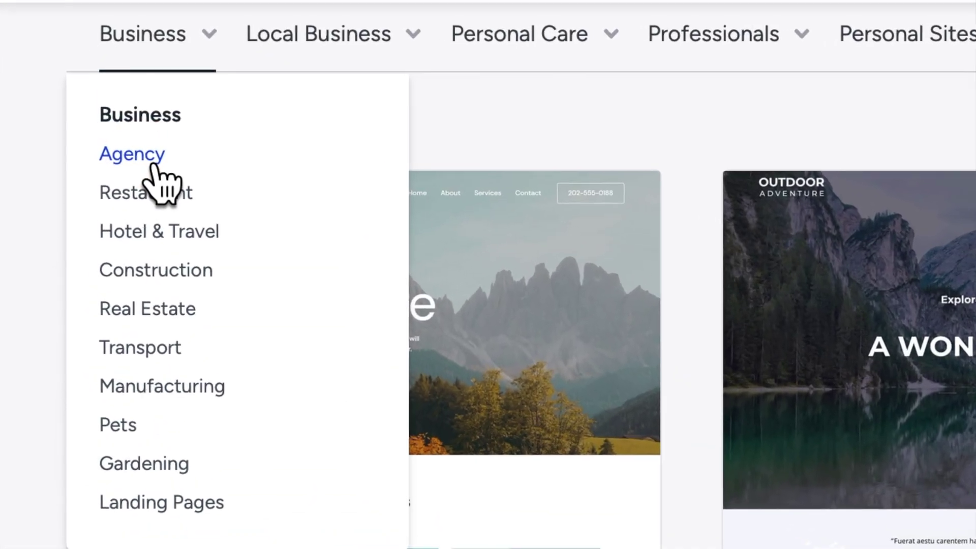
left_click(104, 146)
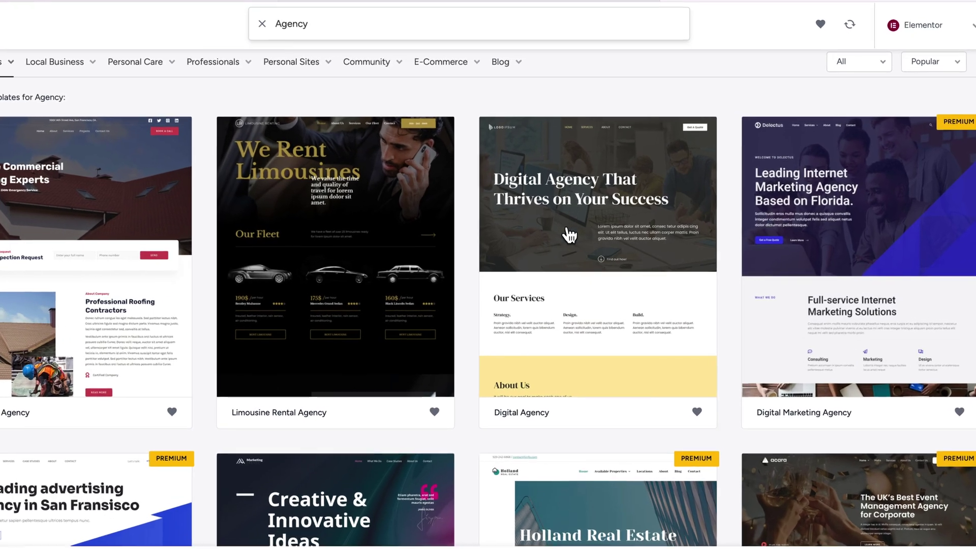
left_click(547, 407)
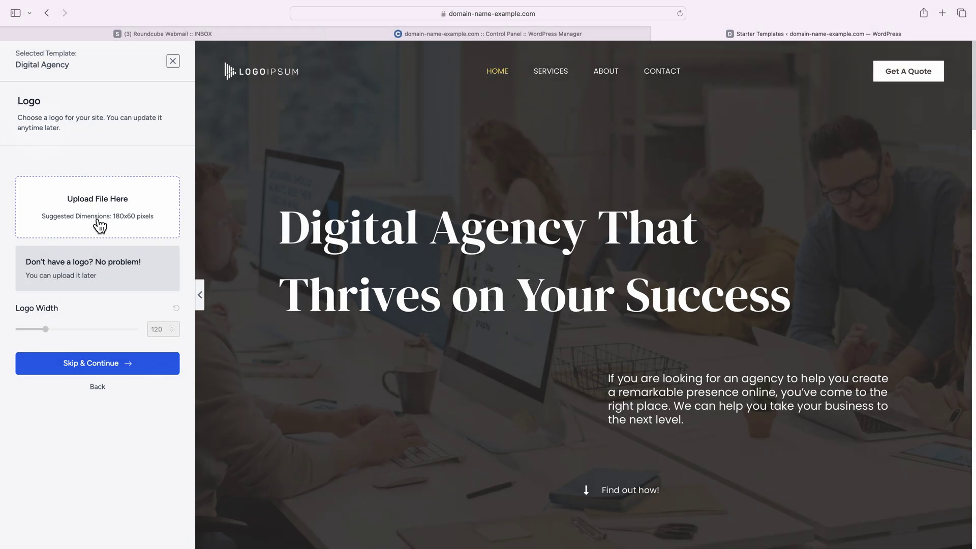
Skip the logo, keep the default colours and pick the Montserrat / Lato font pair
left_click(97, 217)
left_click(131, 368)
left_click(154, 238)
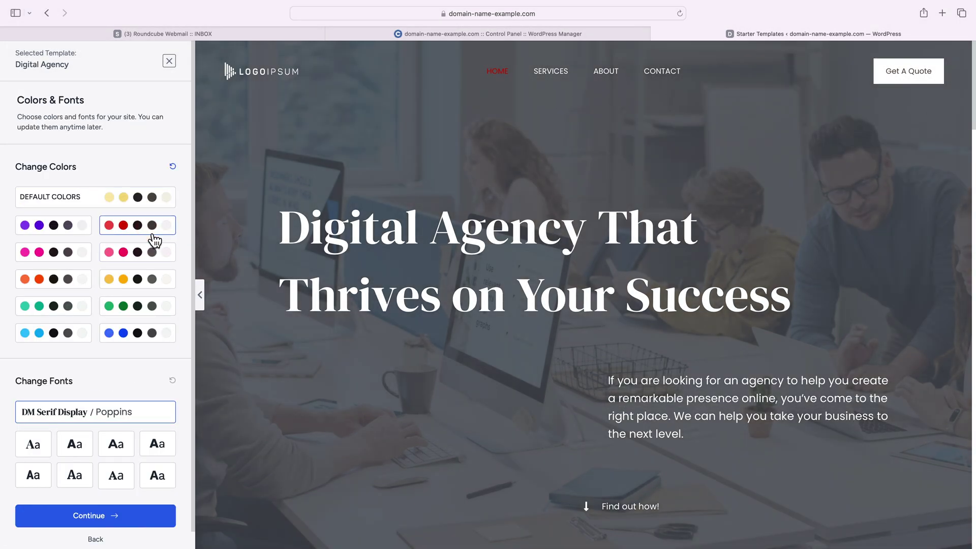
left_click(144, 197)
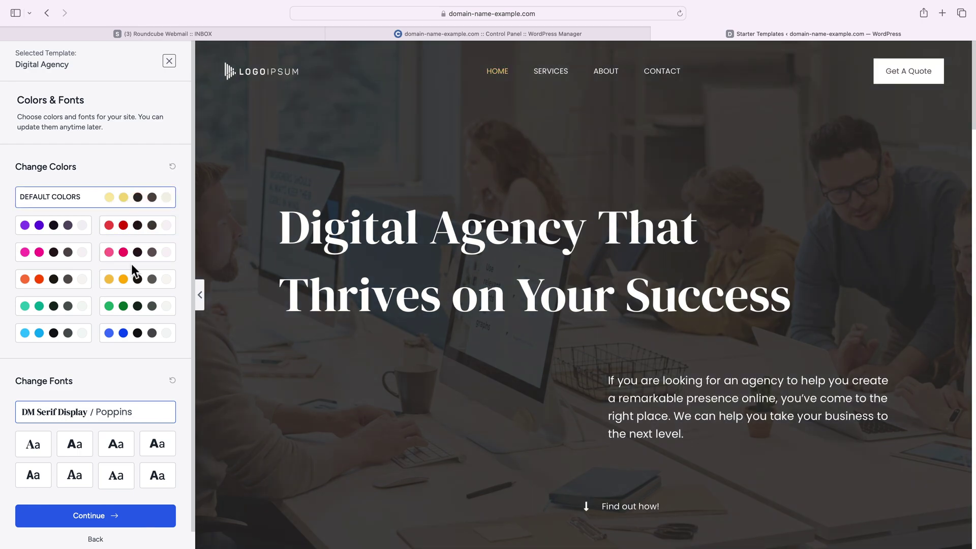
left_click(86, 446)
left_click(113, 447)
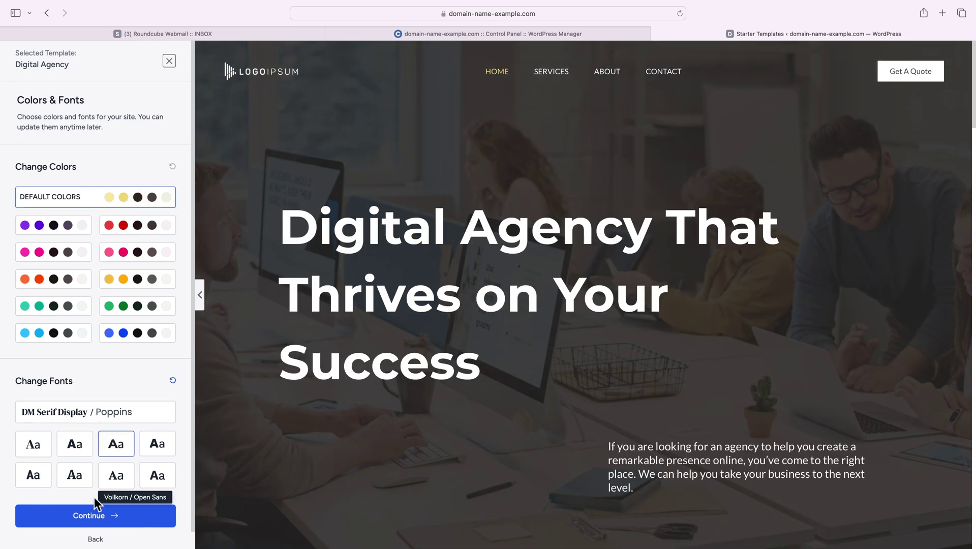
Submit the details to build the website and open the finished site
left_click(107, 519)
left_click(478, 430)
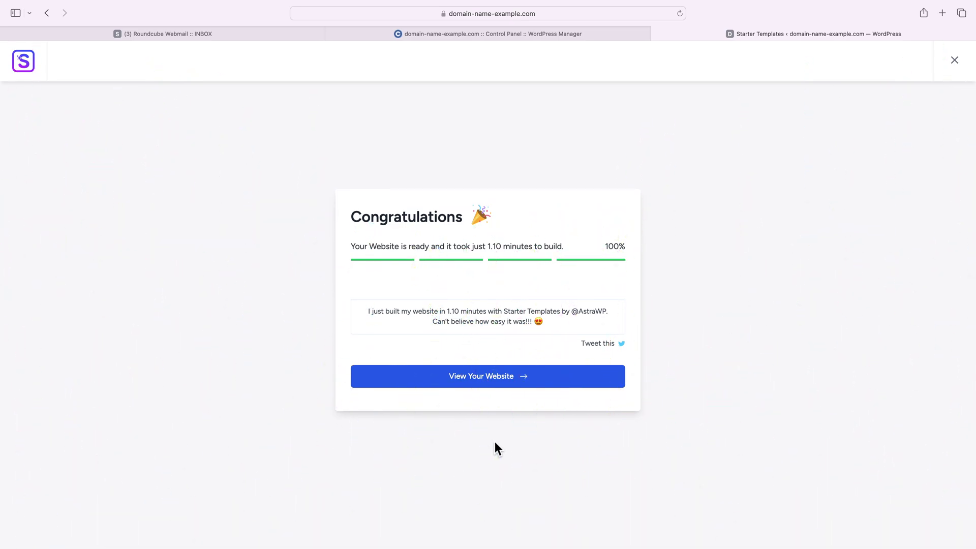
left_click(482, 379)
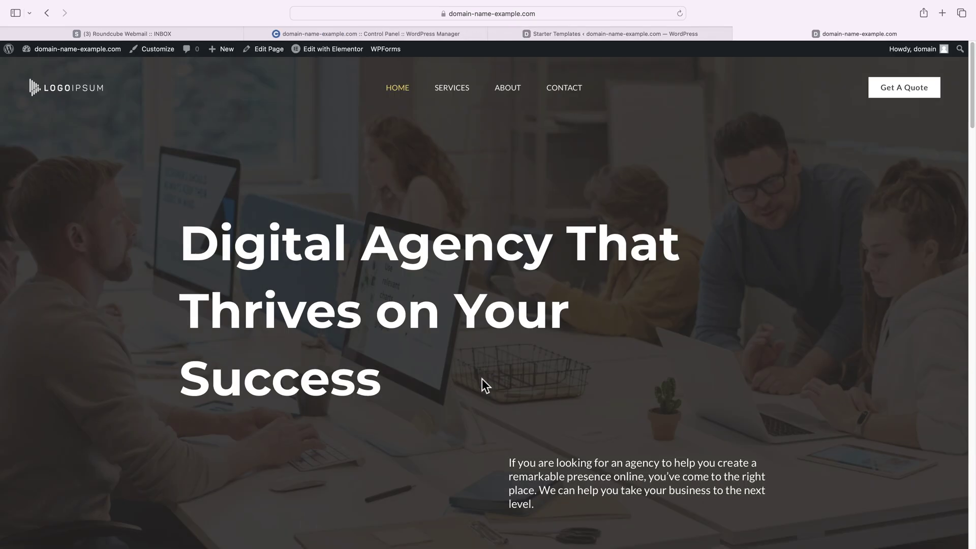
Scroll through the new Digital Agency homepage
scroll(504, 379, "down", 1)
scroll(500, 380, "down", 15)
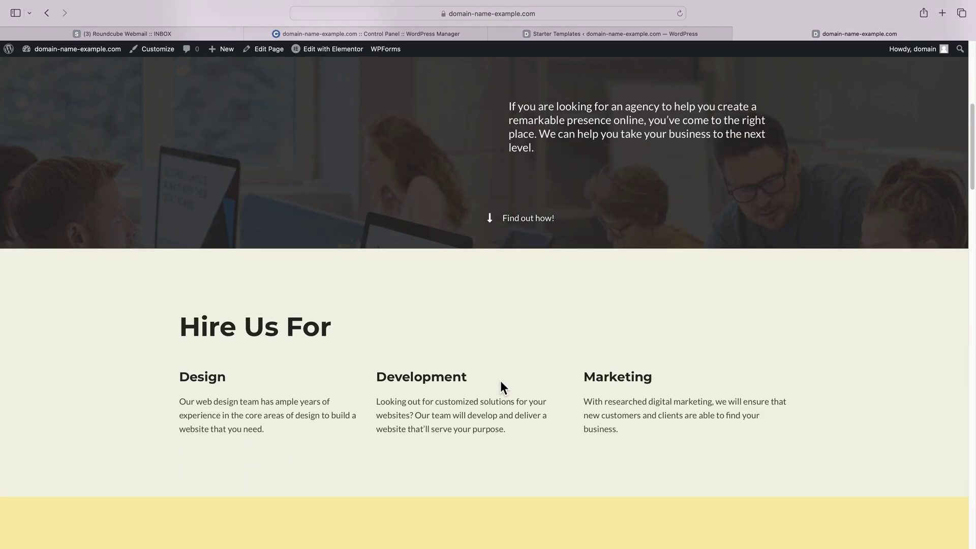
scroll(500, 388, "down", 20)
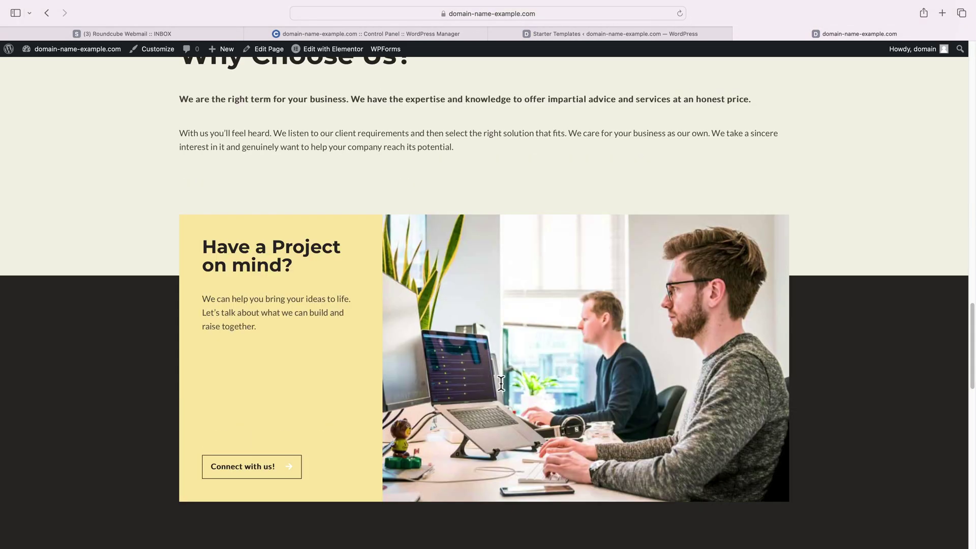
scroll(501, 382, "down", 2)
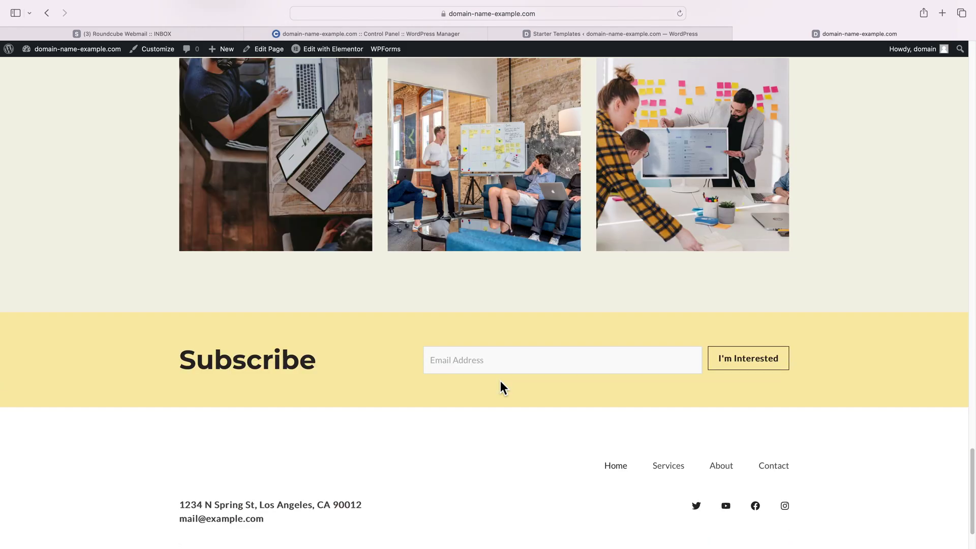
scroll(500, 382, "up", 12)
scroll(500, 387, "up", 15)
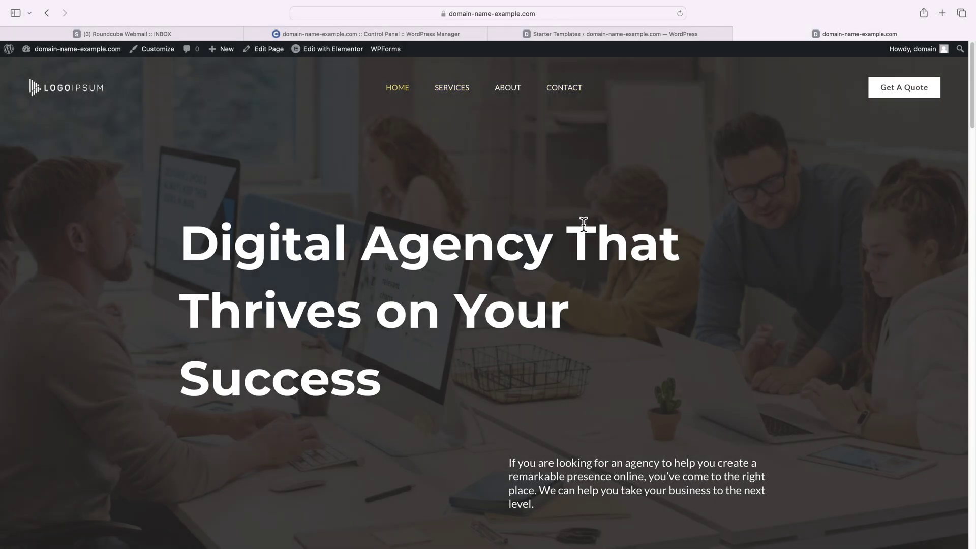
Open the Services page and scroll through its content
left_click(457, 96)
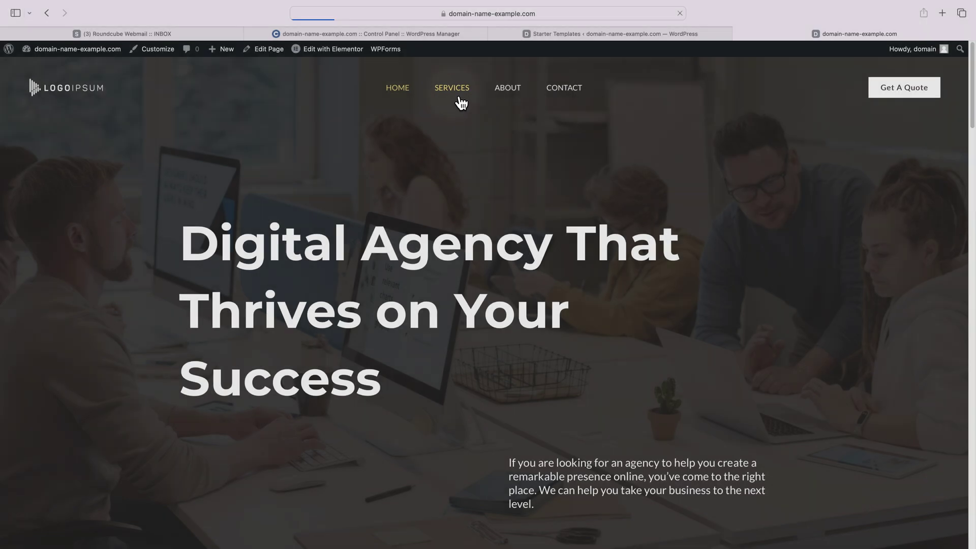
scroll(455, 94, "down", 20)
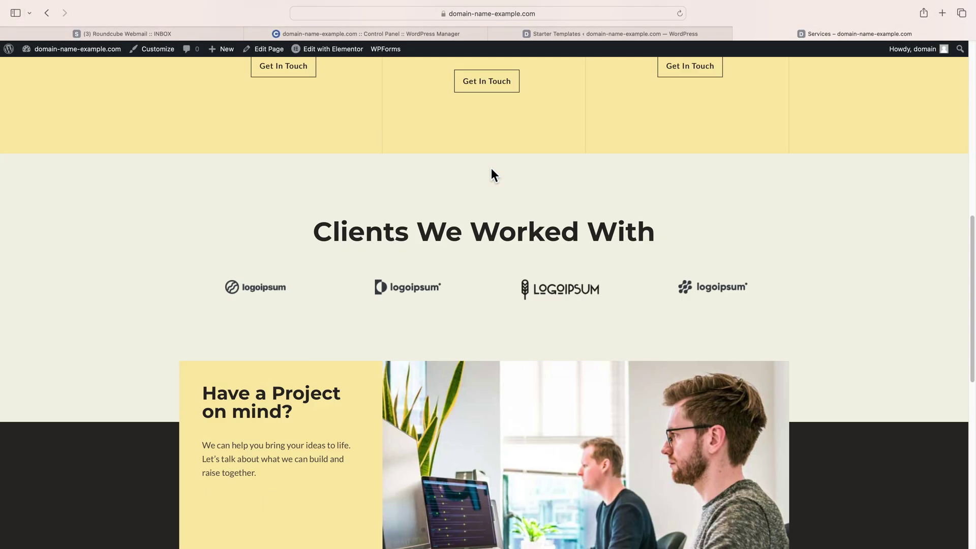
scroll(493, 179, "up", 20)
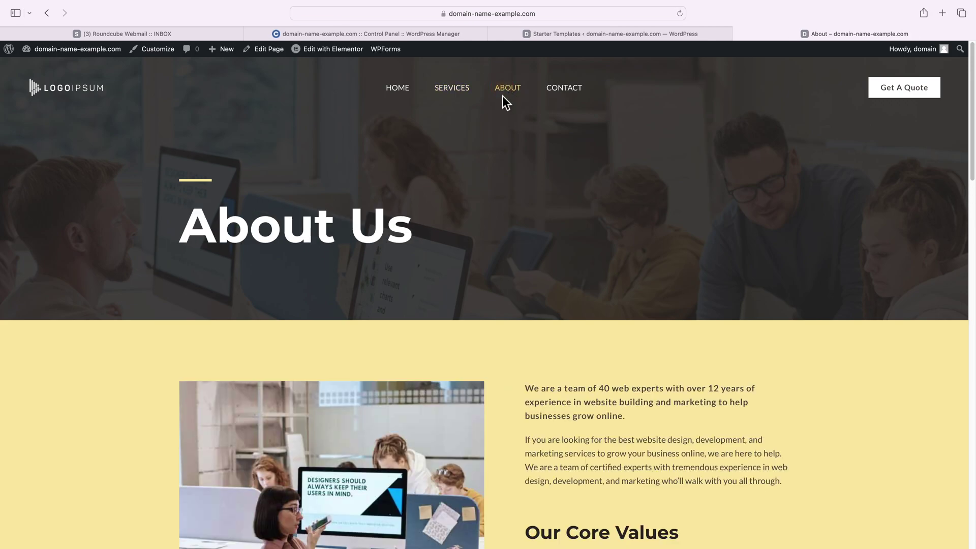
scroll(488, 135, "down", 15)
scroll(506, 167, "up", 15)
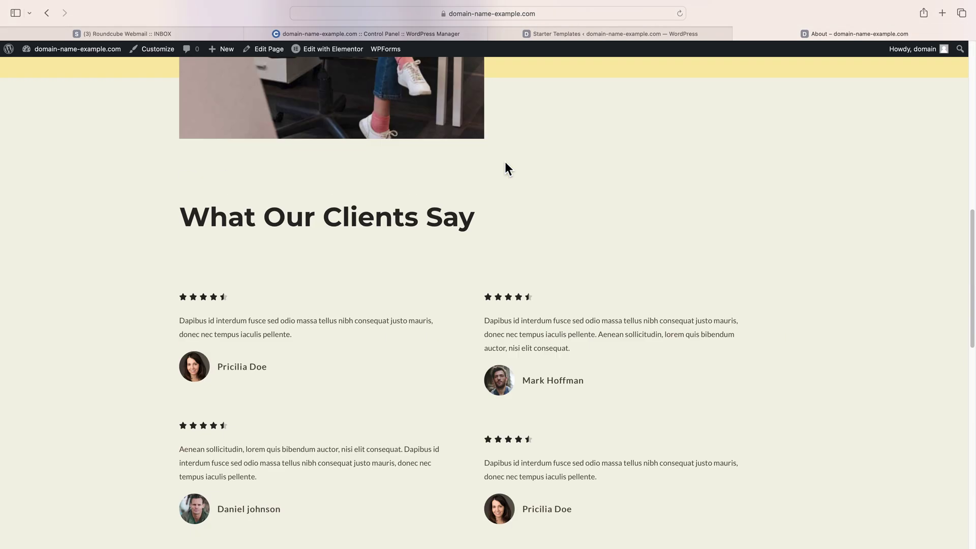
Open the Contact page and scroll through its content
left_click(569, 102)
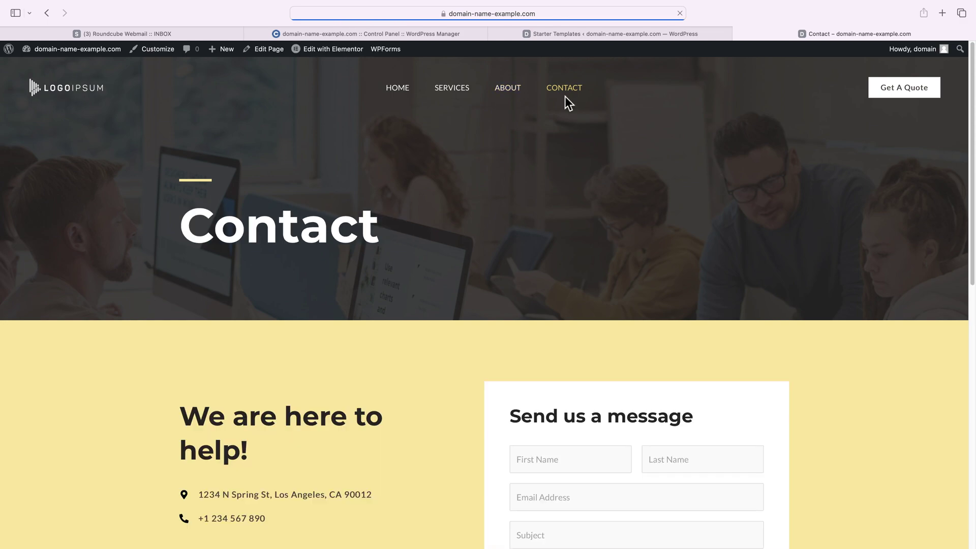
scroll(568, 161, "down", 5)
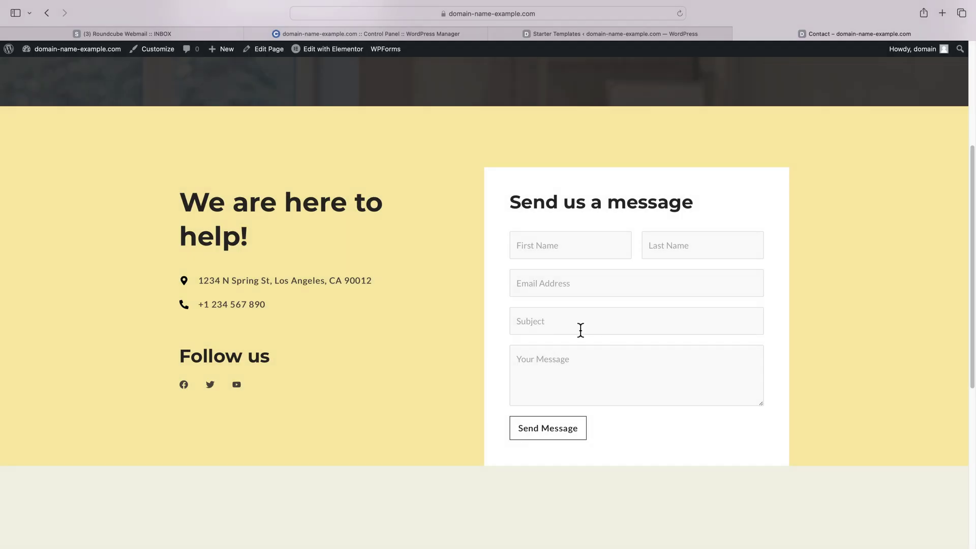
scroll(580, 329, "down", 6)
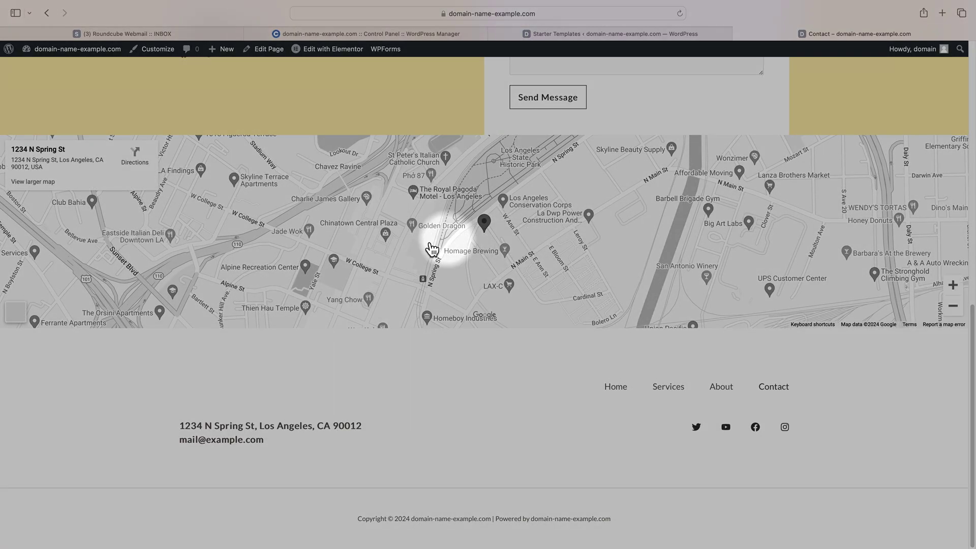
scroll(463, 308, "up", 12)
scroll(517, 260, "up", 1)
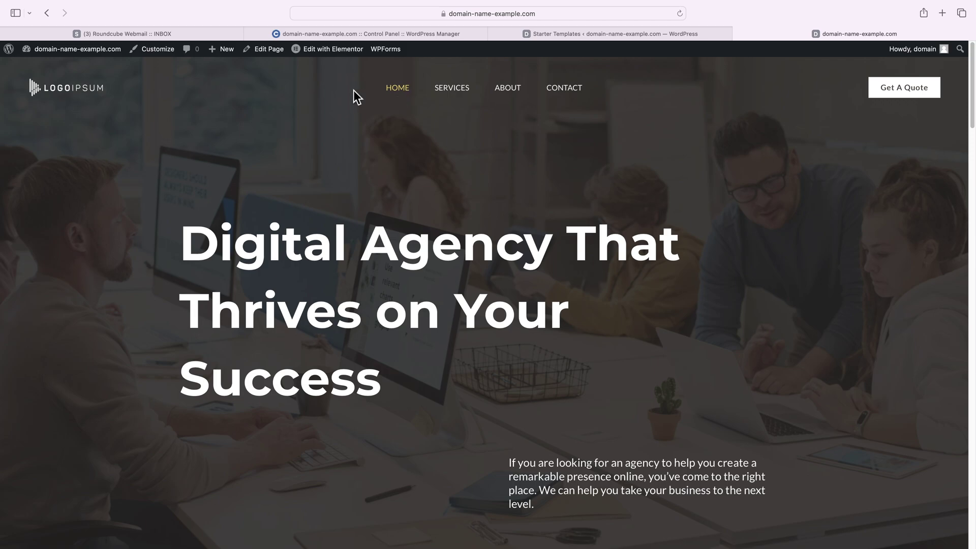
Open the home page in Elementor and select the hero heading and the paragraph below it
mouse_move(337, 58)
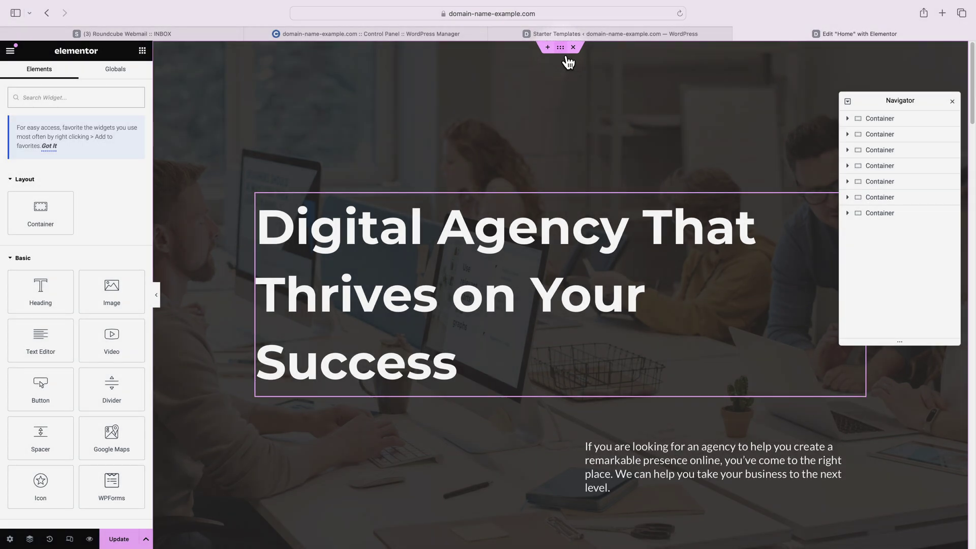
left_click(567, 58)
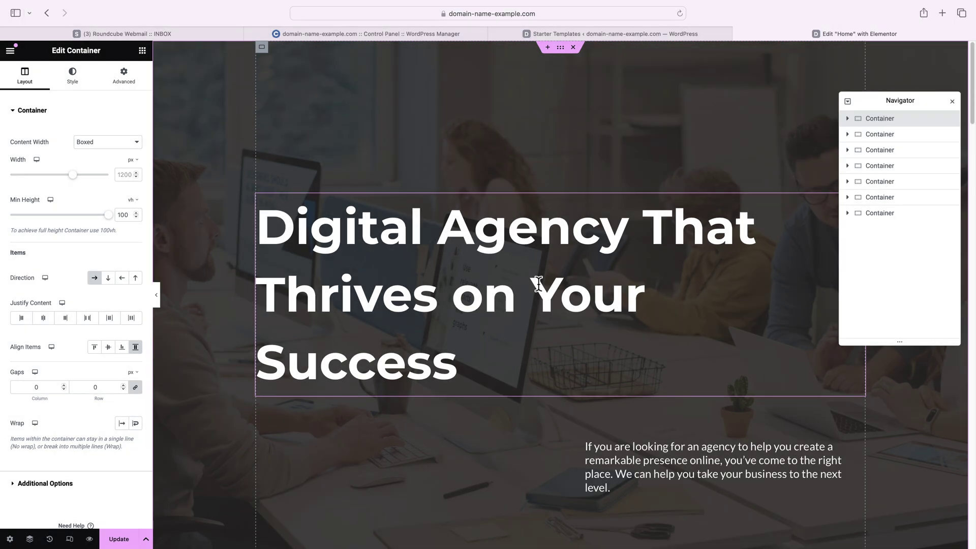
left_click(541, 280)
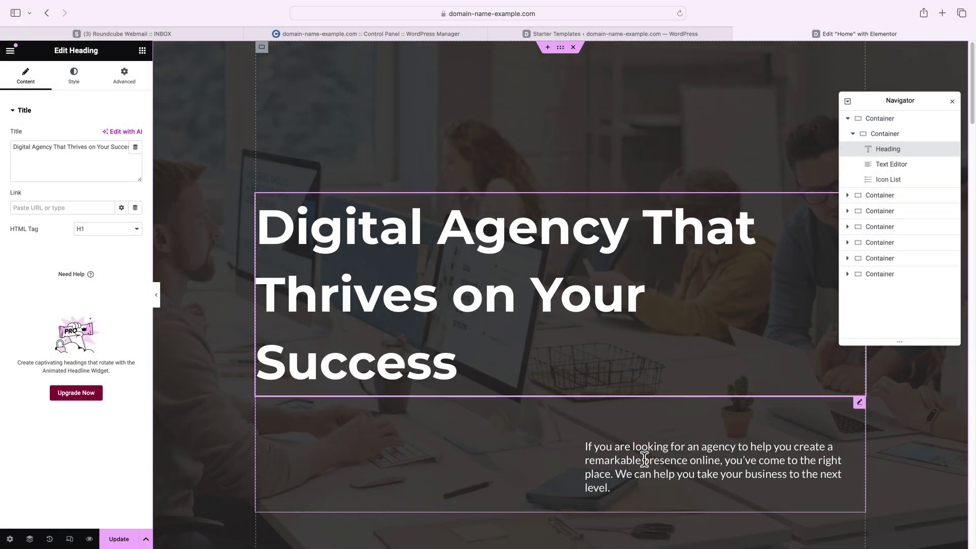
left_click(644, 458)
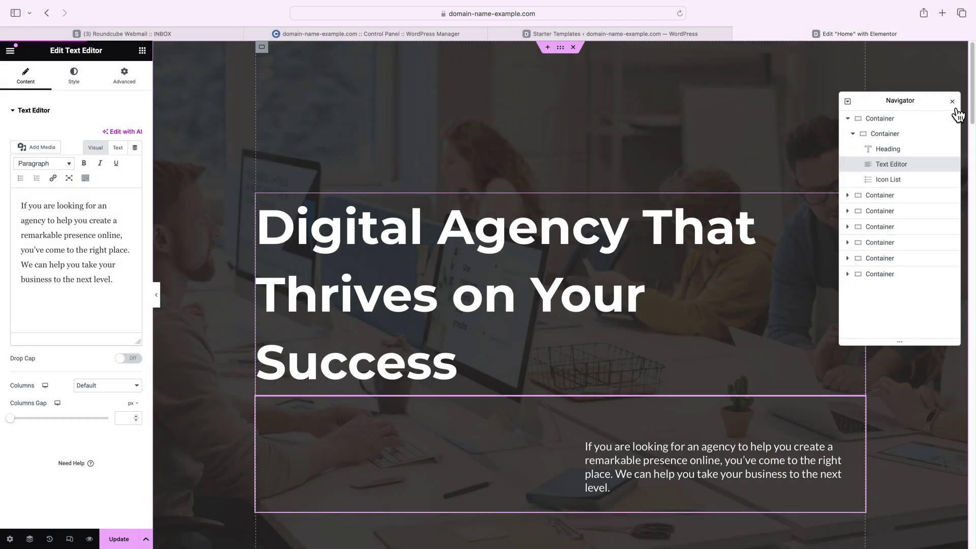
Reopen the Navigator and select the inner hero container and its heading
left_click(953, 102)
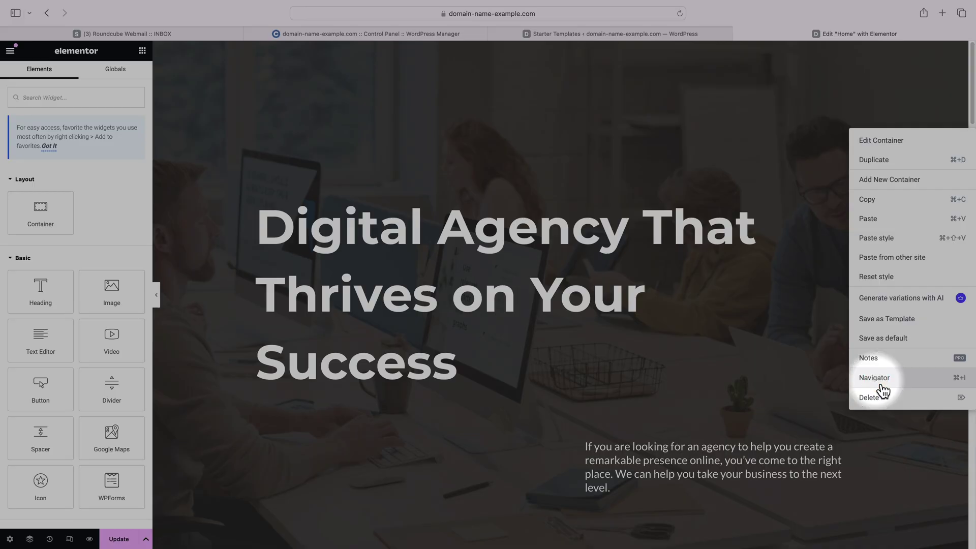
left_click(882, 386)
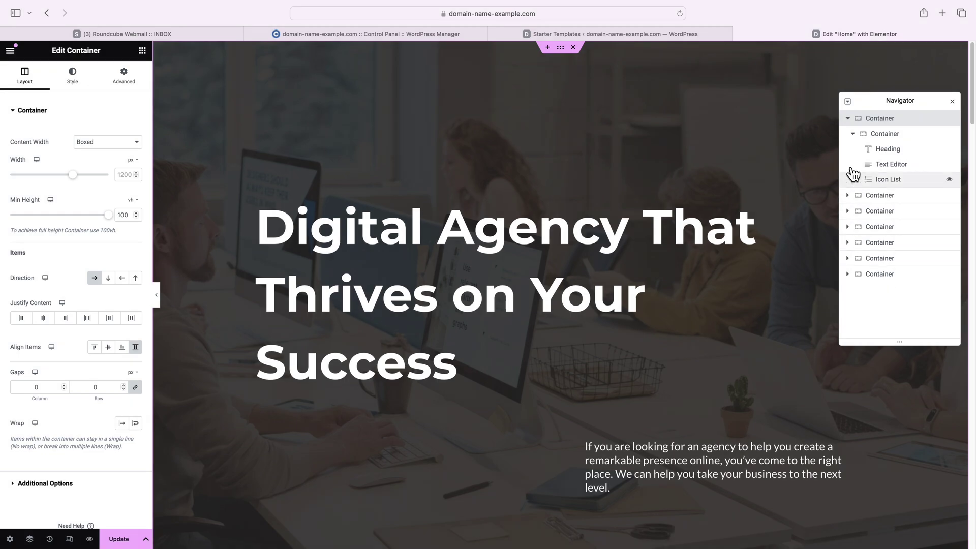
left_click(863, 143)
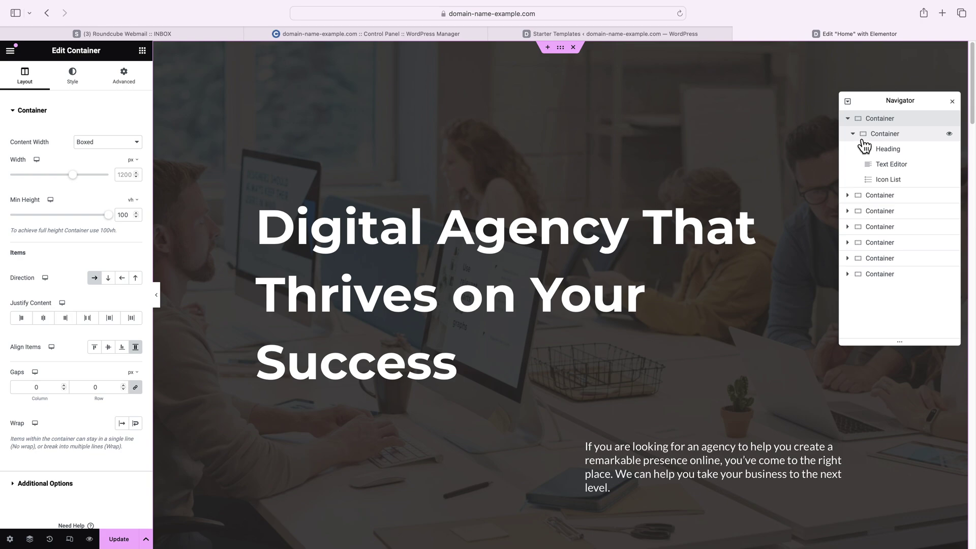
left_click(895, 153)
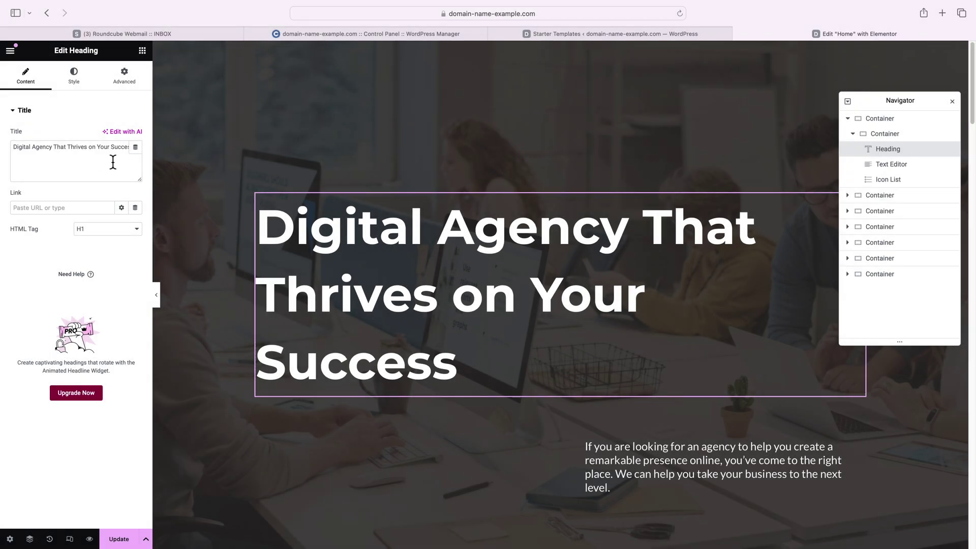
Remove the added word 'test' from the hero heading's title
left_click(117, 162)
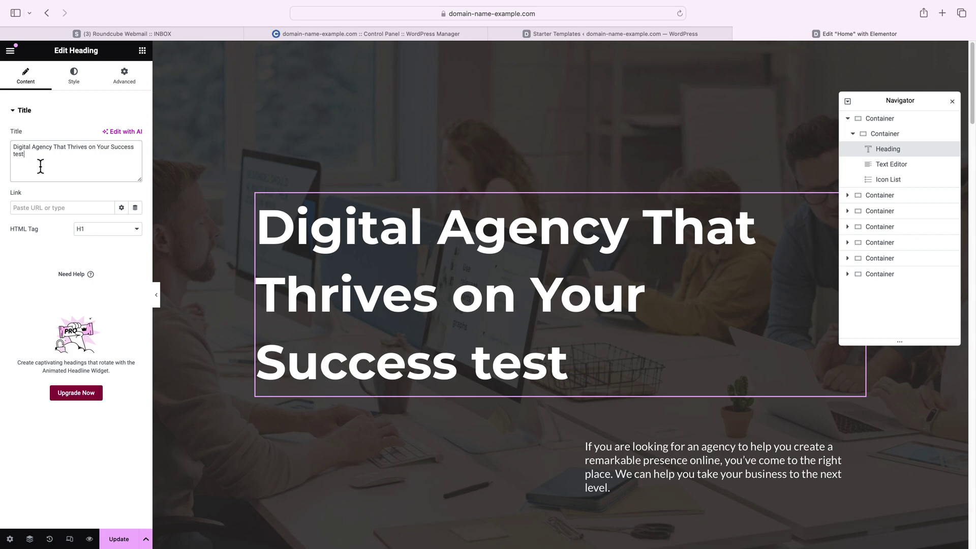
left_click(570, 354)
double_click(569, 354)
key("BackSpace")
key("BackSpace")
key("BackSpace")
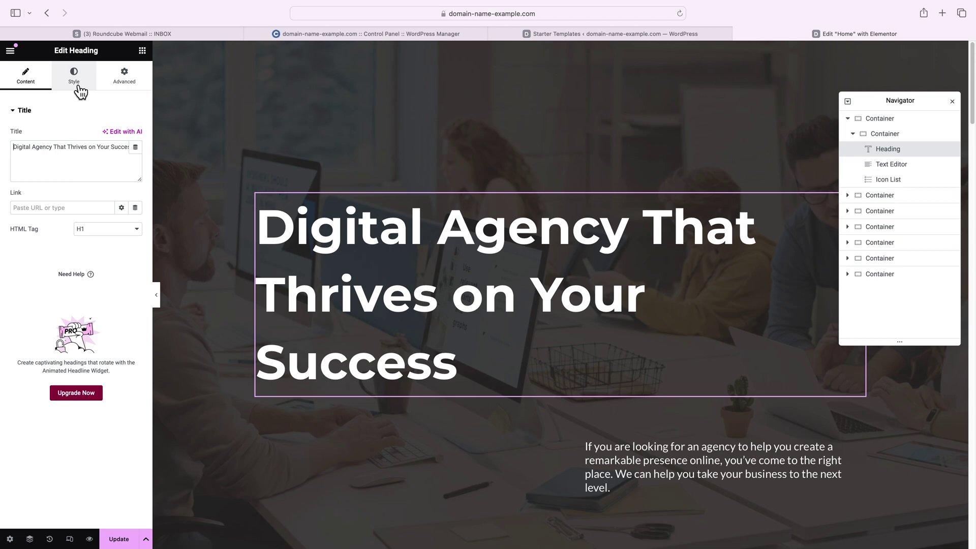
Check the heading's Typography and Advanced settings, then select the paragraph and show its style settings
left_click(75, 77)
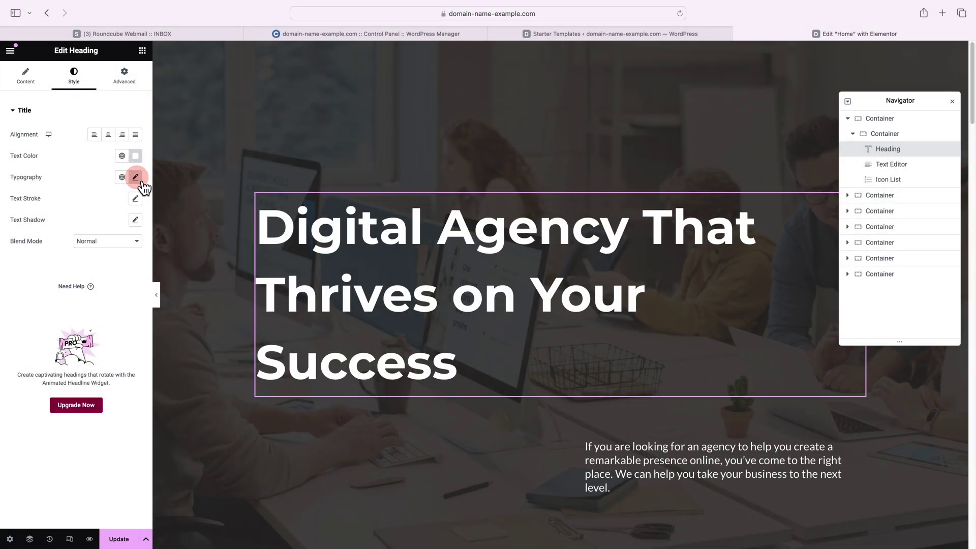
left_click(136, 178)
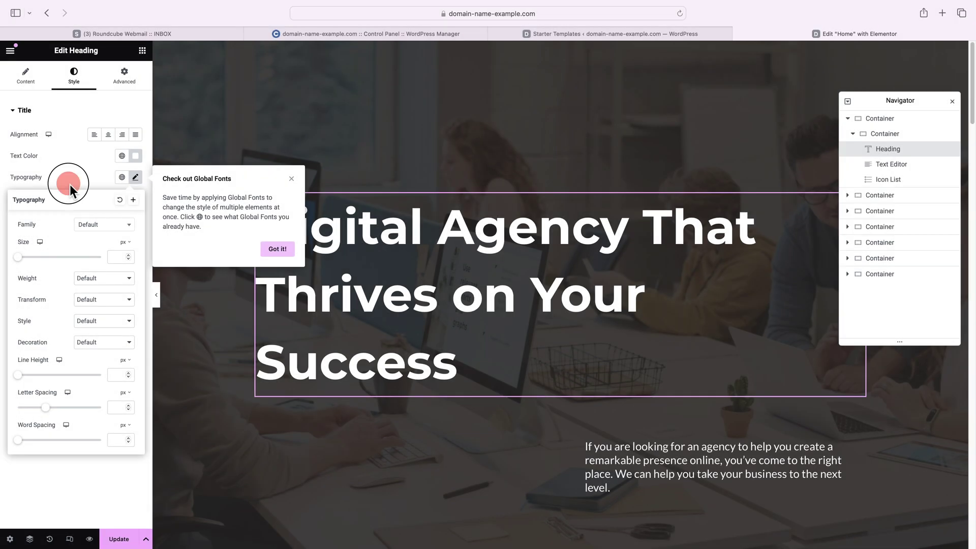
left_click(136, 177)
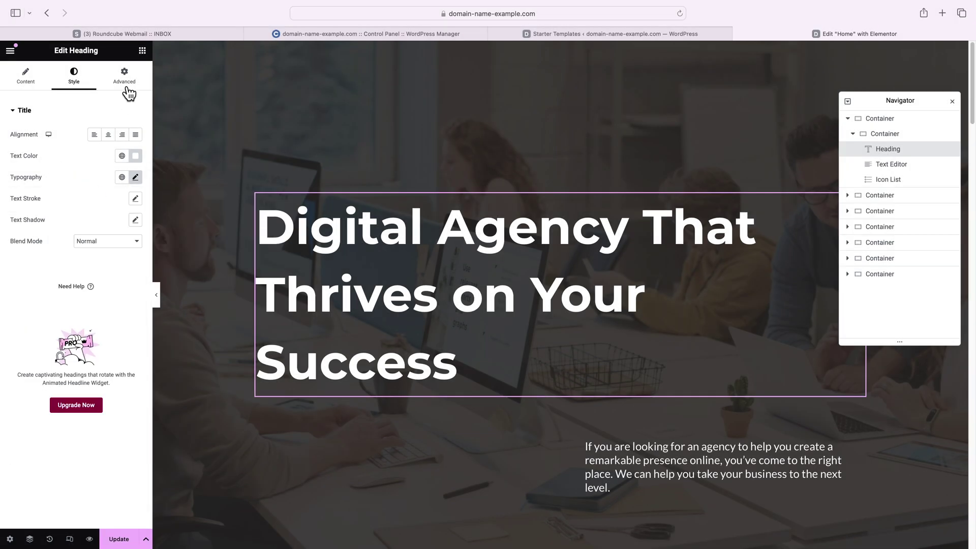
left_click(130, 81)
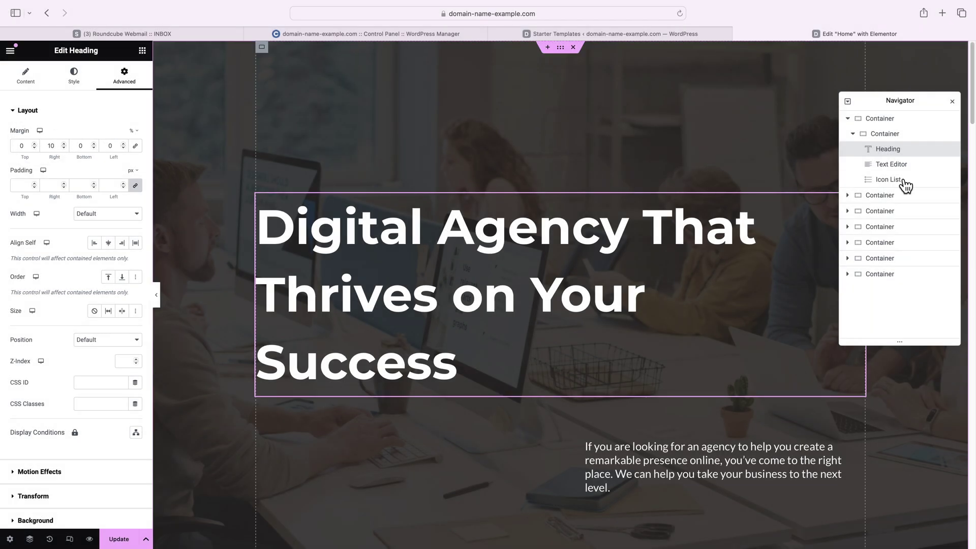
left_click(902, 170)
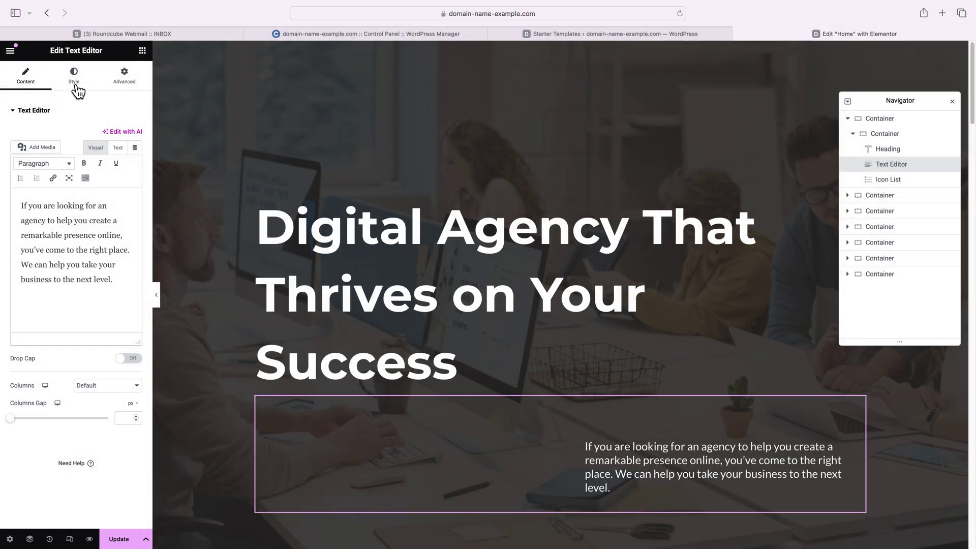
left_click(76, 81)
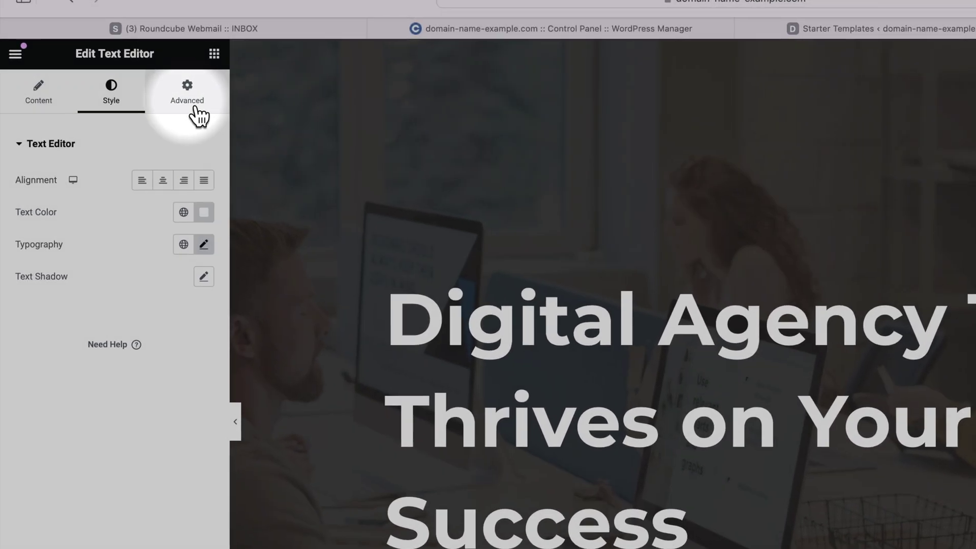
Review the paragraph's spacing, then show the hero container's background settings: classic image, Center Center, Fixed, Cover
left_click(155, 93)
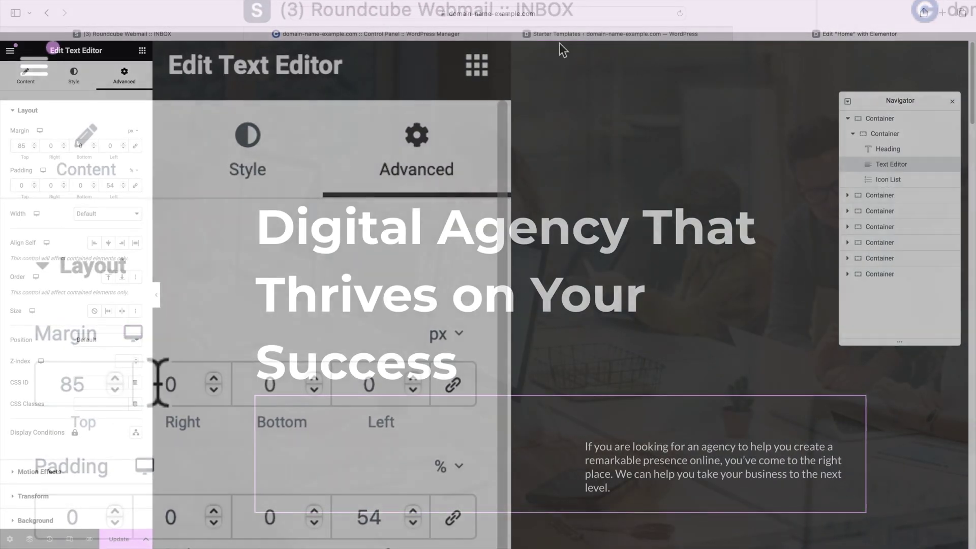
mouse_move(562, 63)
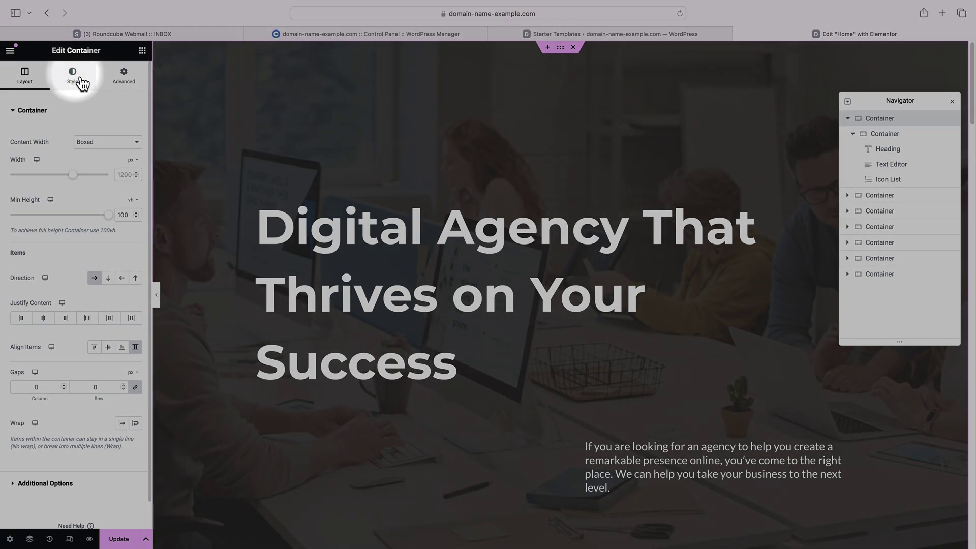
left_click(81, 81)
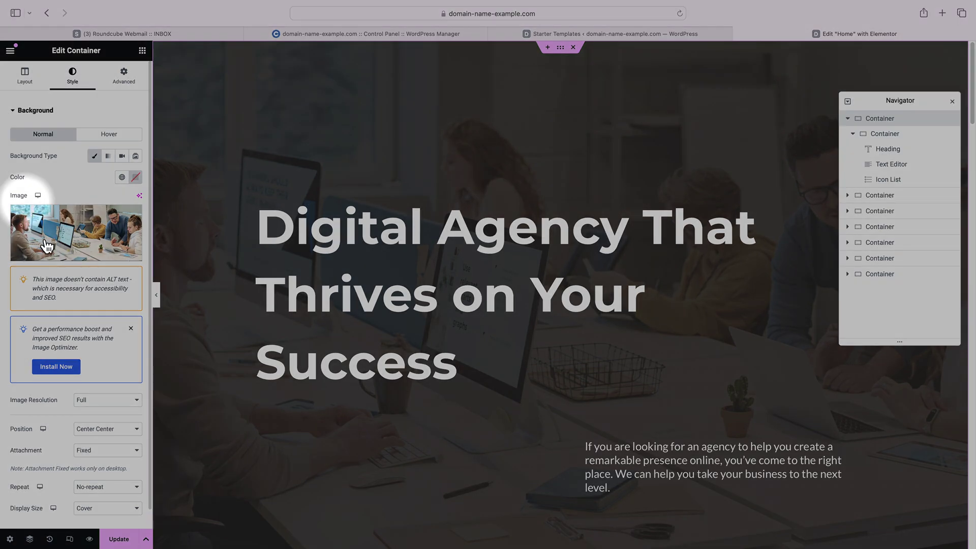
Open the background image's media library, then drag the Find out how! link above the intro paragraph
mouse_move(72, 259)
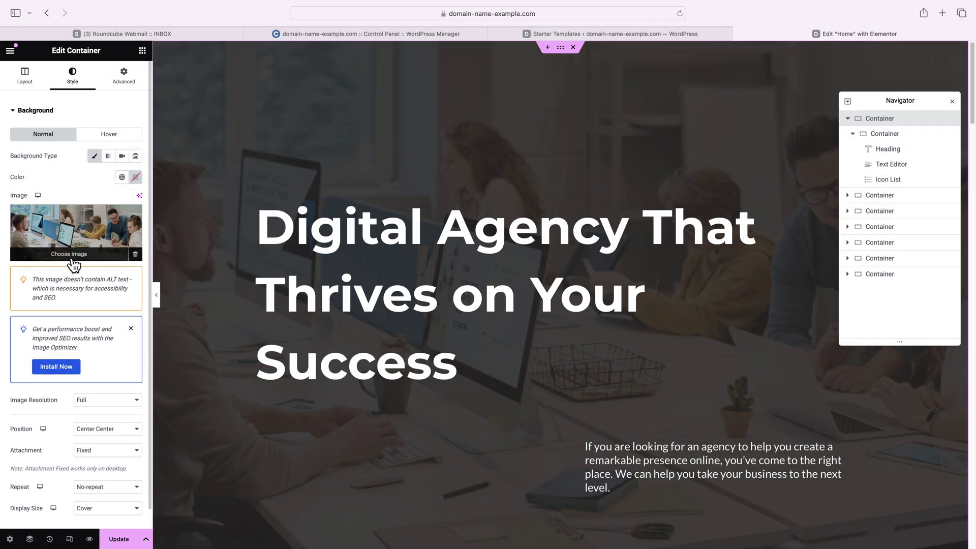
left_click(73, 264)
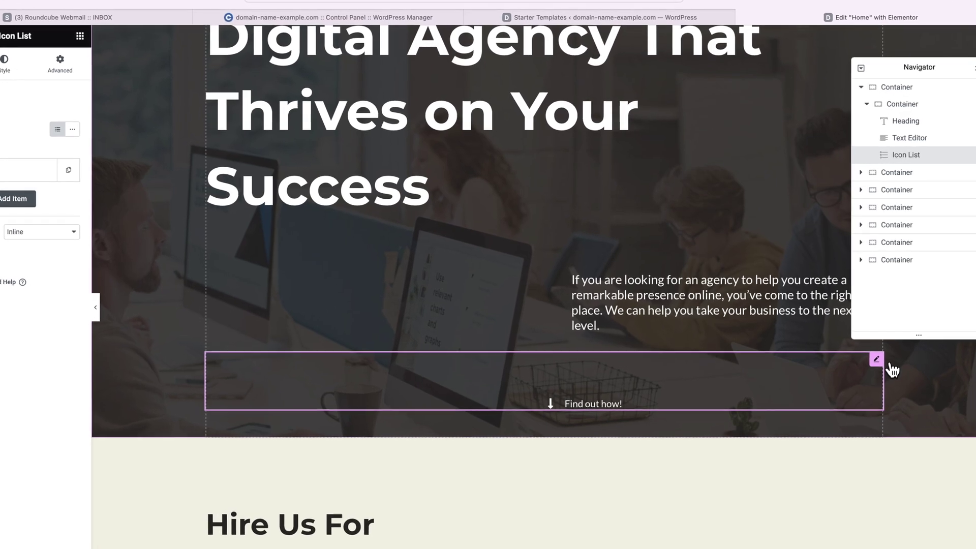
left_click_drag(880, 364, 573, 224)
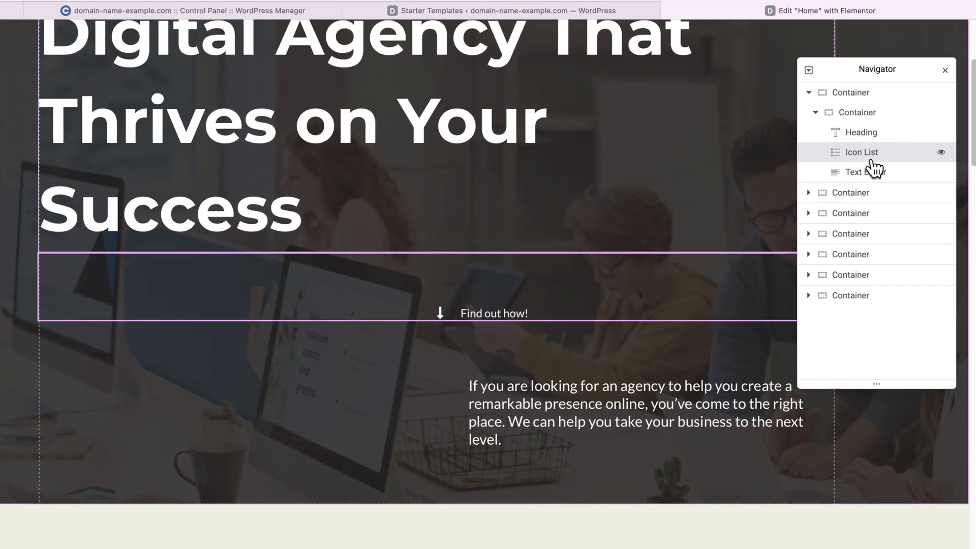
Move the Find out how! link back below the intro paragraph
left_click_drag(874, 152, 883, 173)
left_click_drag(844, 217, 819, 217)
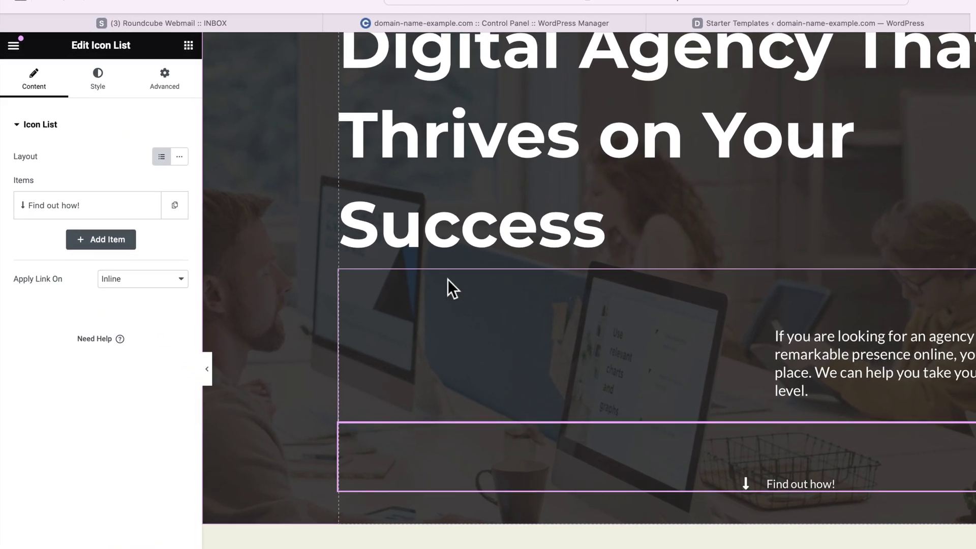
scroll(381, 330, "up", 5)
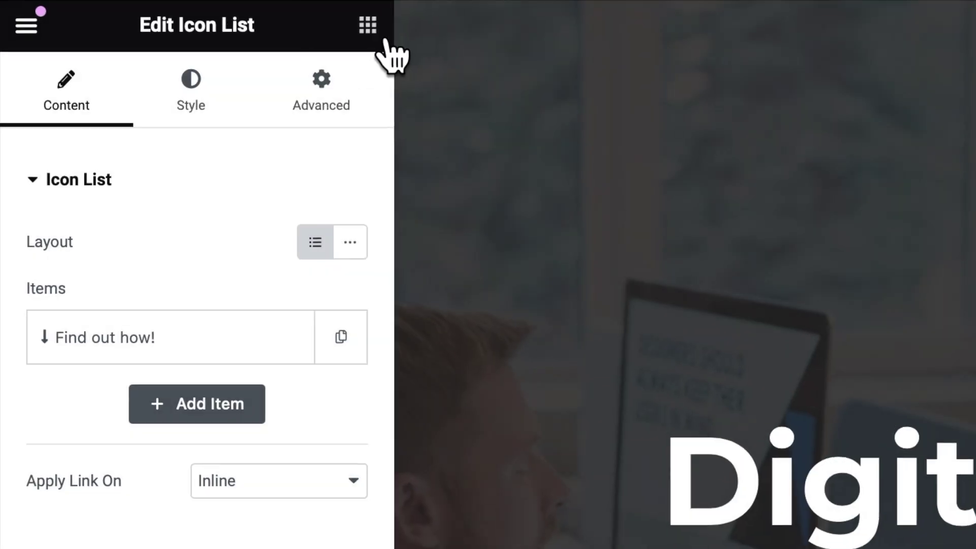
Drag a Button widget from the widget list under the hero heading, then delete that button
left_click(347, 27)
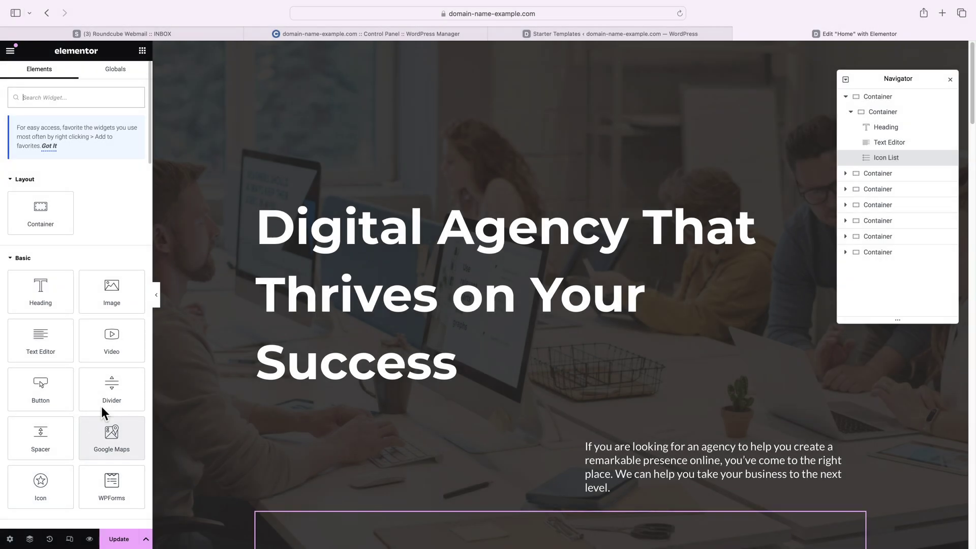
scroll(107, 414, "down", 3)
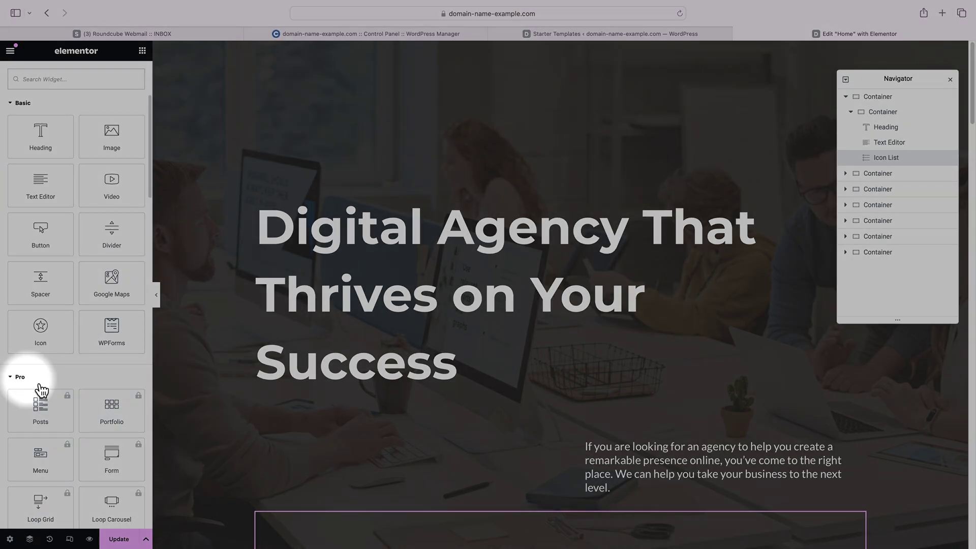
scroll(87, 441, "down", 15)
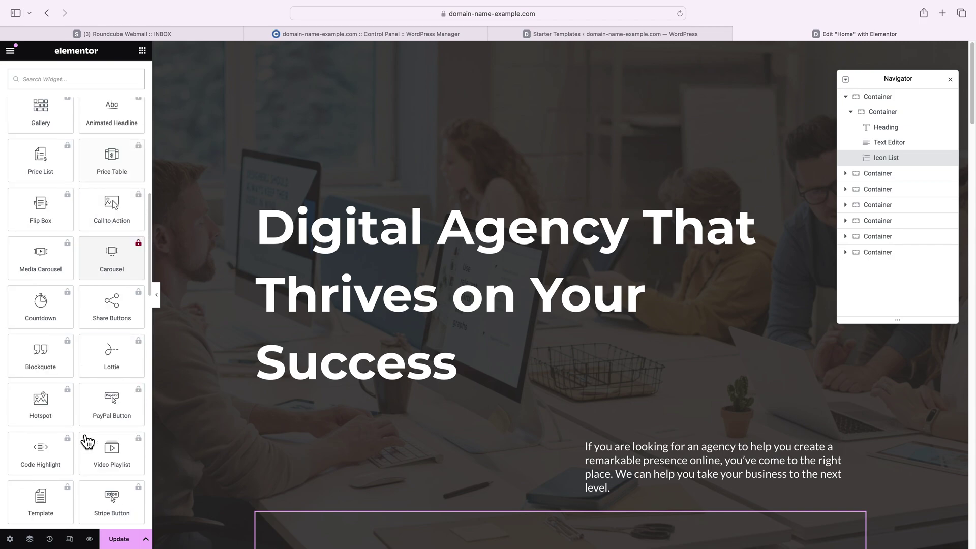
scroll(84, 436, "down", 8)
scroll(83, 436, "up", 15)
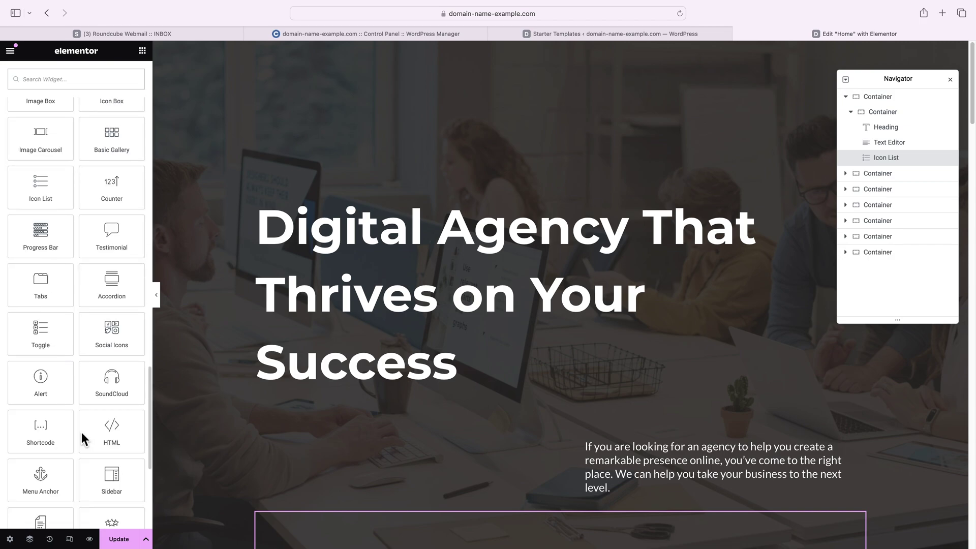
scroll(85, 437, "up", 20)
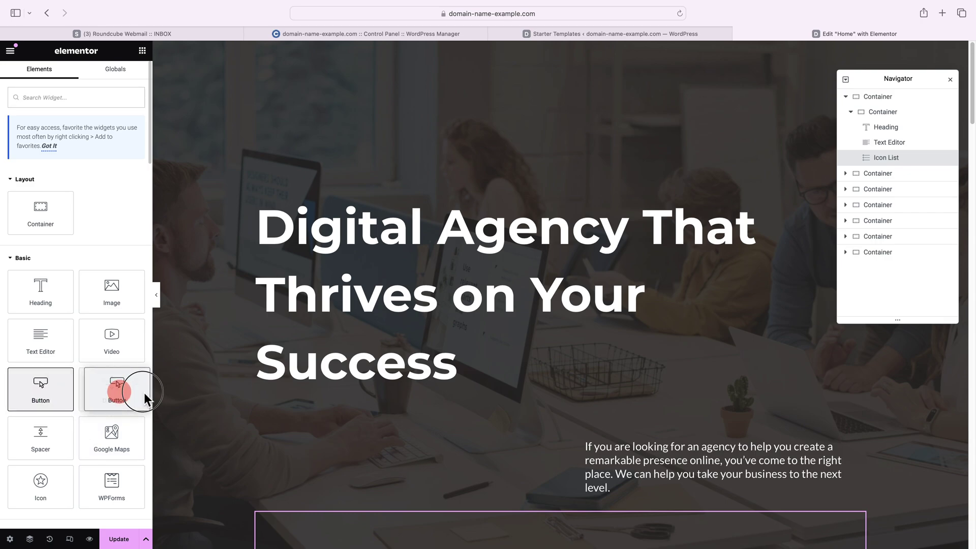
left_click_drag(377, 411, 397, 411)
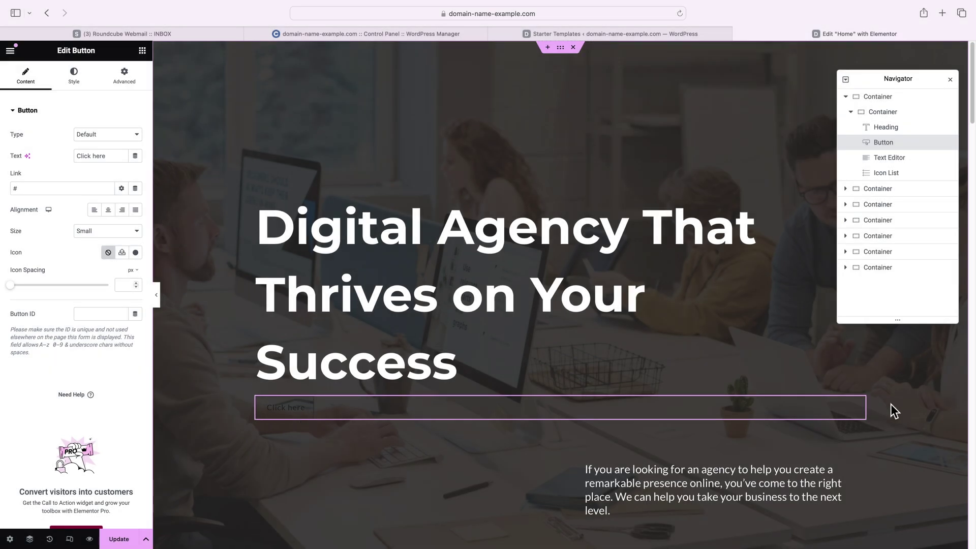
right_click(865, 413)
left_click(877, 540)
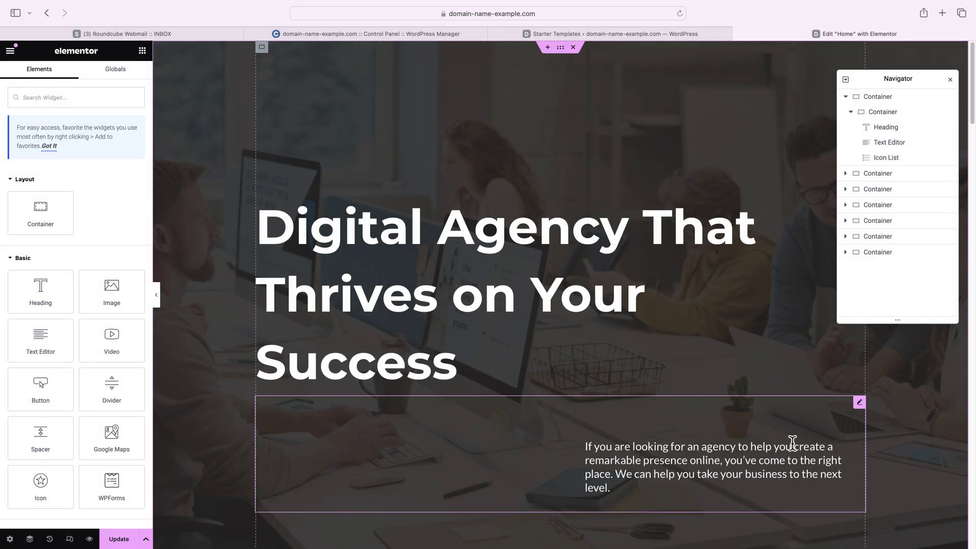
Insert a two-column section below the hero and narrow its left column to about 43%
scroll(626, 402, "down", 5)
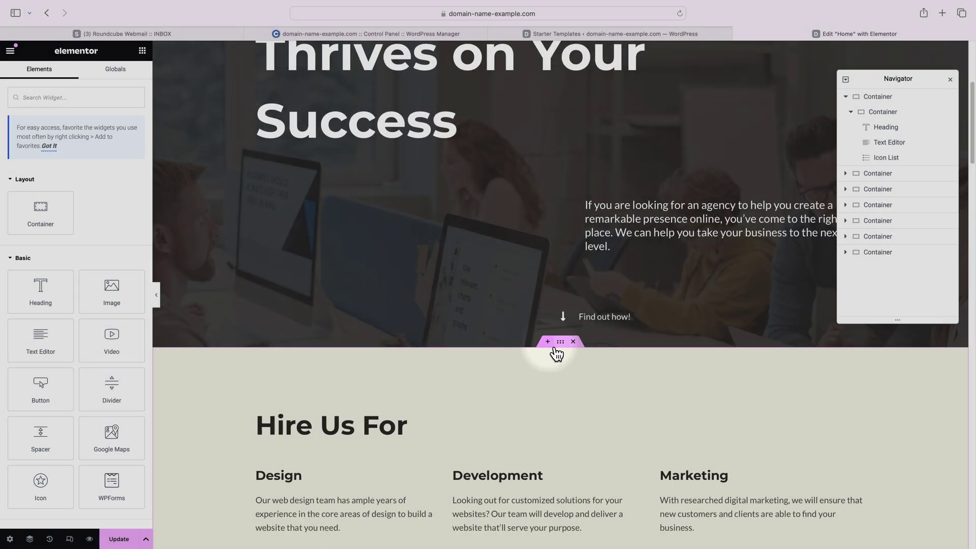
left_click(548, 342)
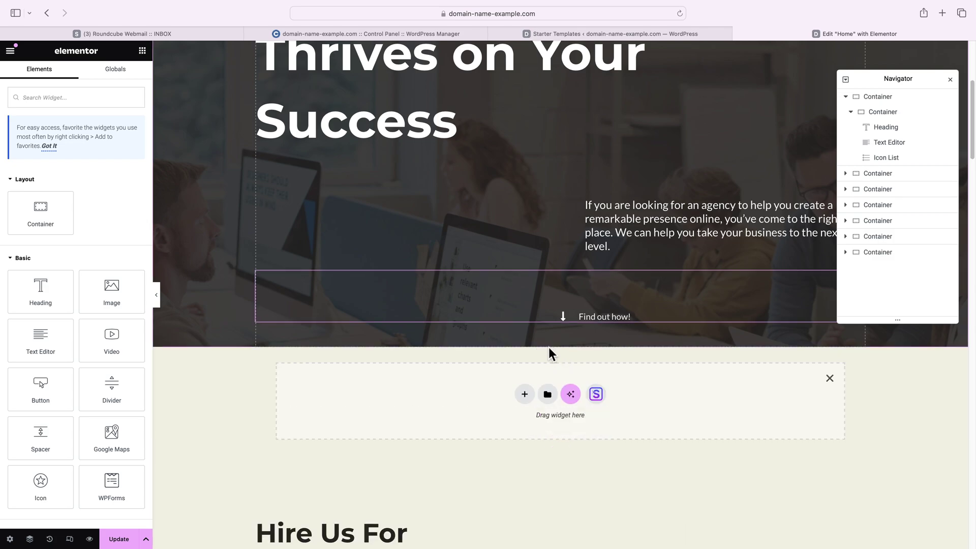
left_click(526, 395)
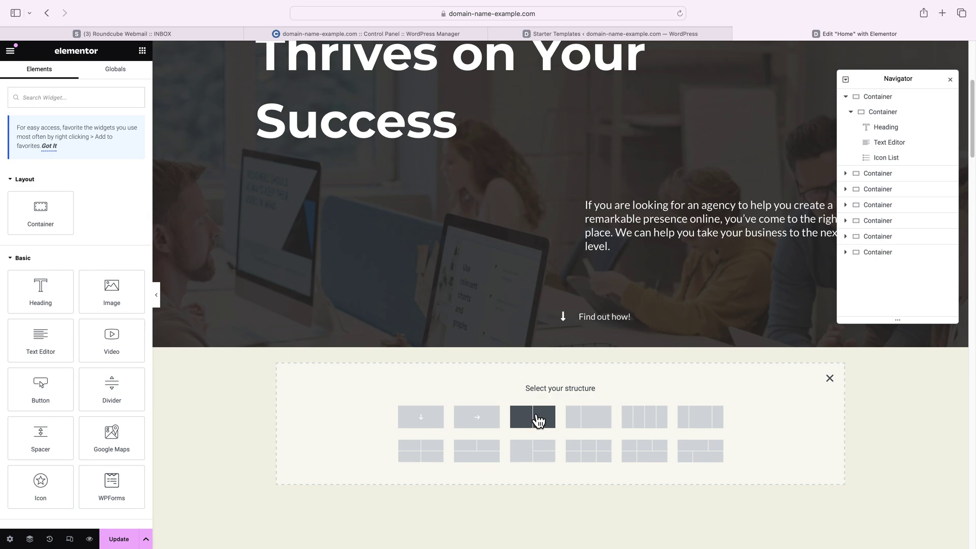
left_click(539, 431)
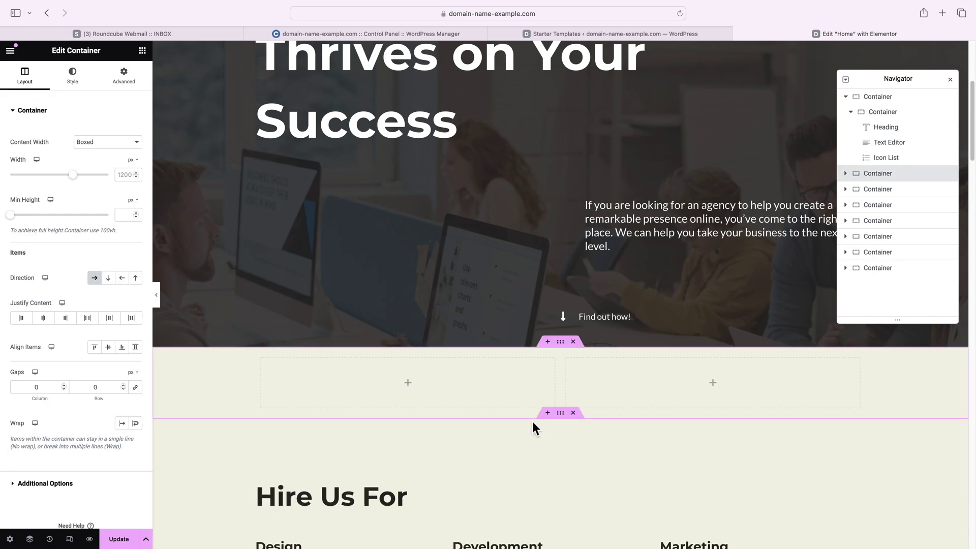
mouse_move(568, 375)
left_mouse_down()
mouse_move(616, 375)
mouse_move(516, 379)
mouse_move(581, 376)
left_mouse_up()
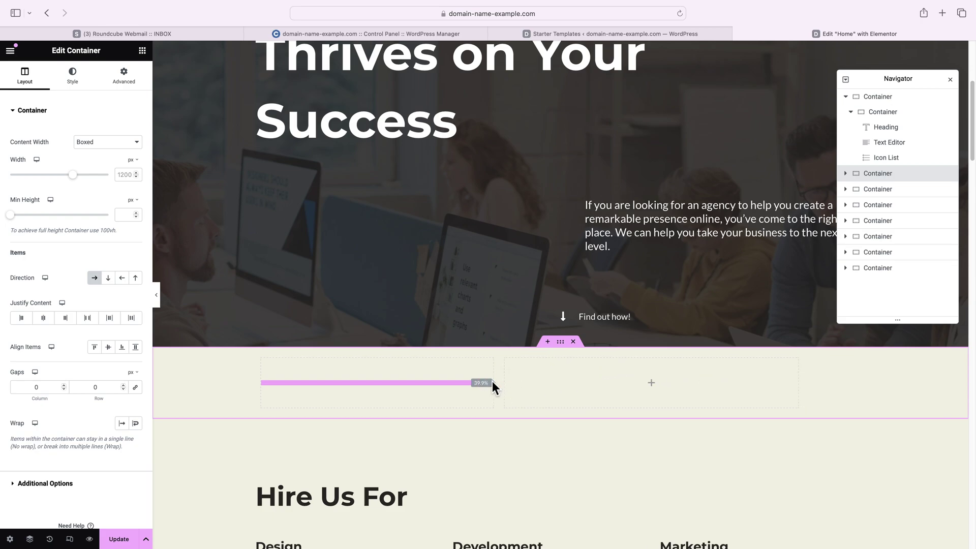
left_click_drag(492, 382, 492, 382)
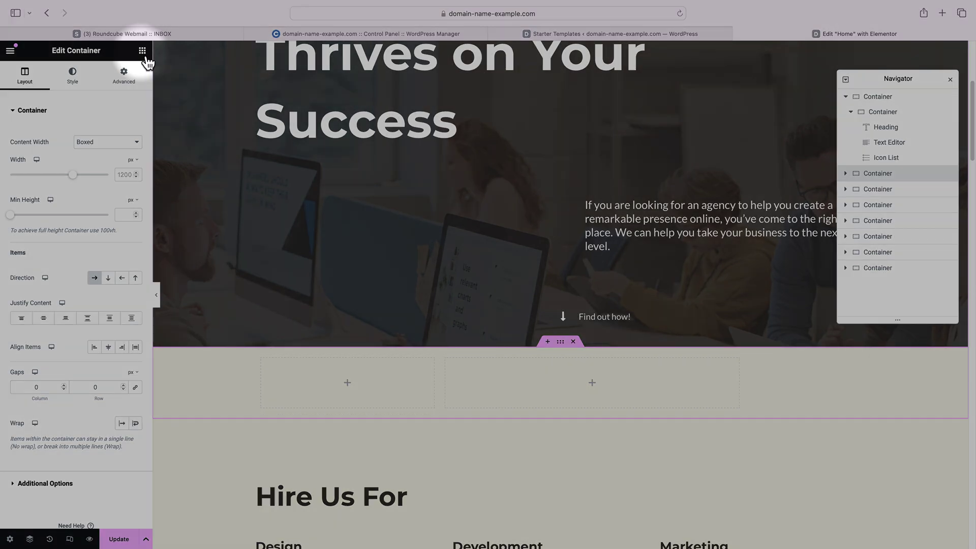
left_click(146, 54)
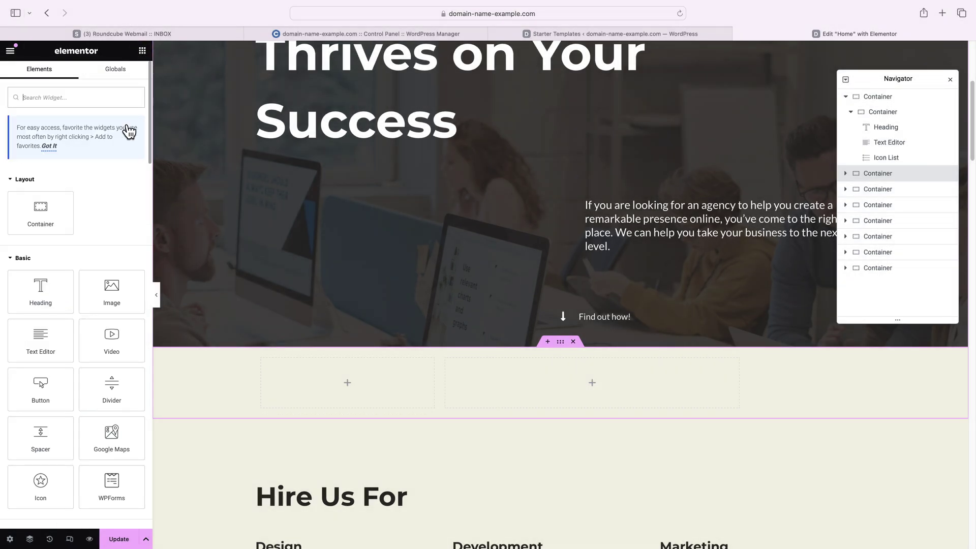
Place an Image widget in the left column showing the gallery-3 photo
left_click_drag(256, 348, 319, 374)
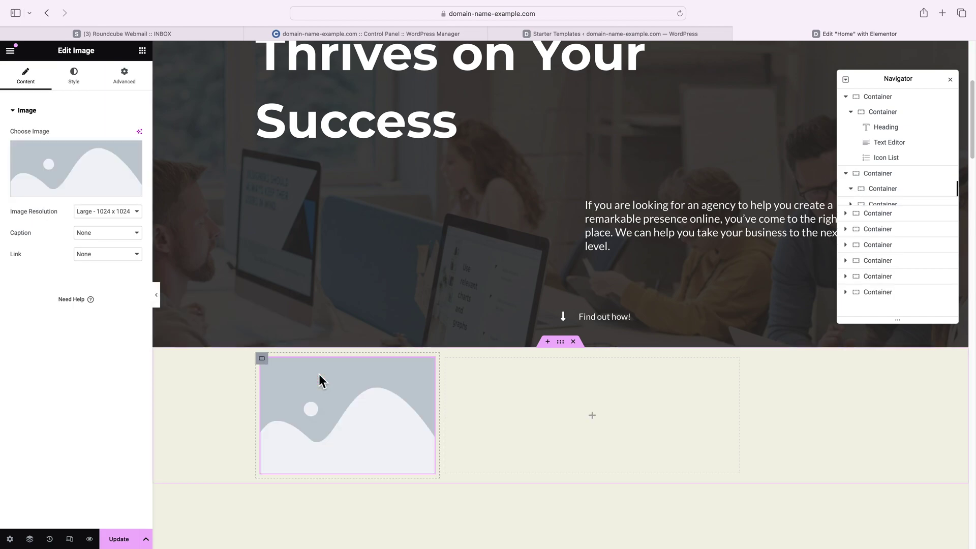
left_click(95, 192)
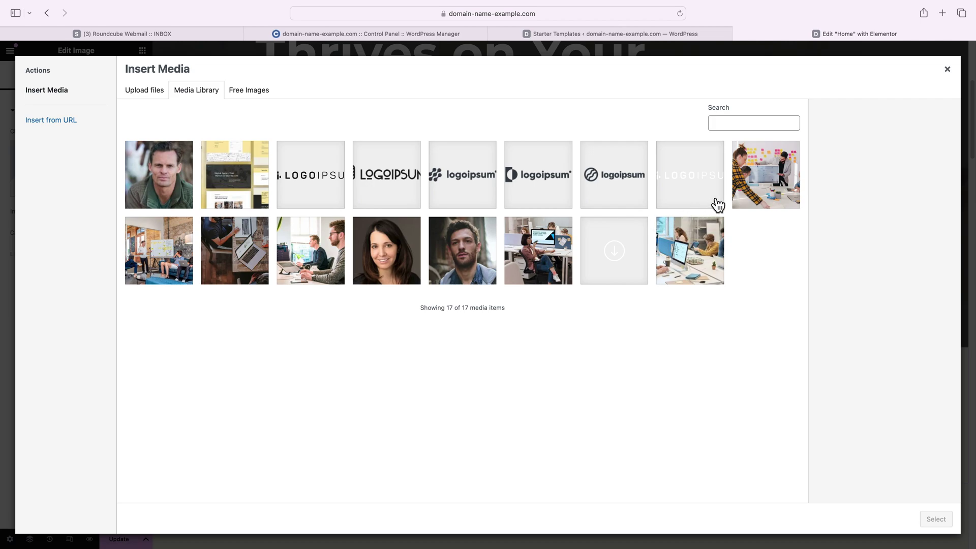
left_click(768, 200)
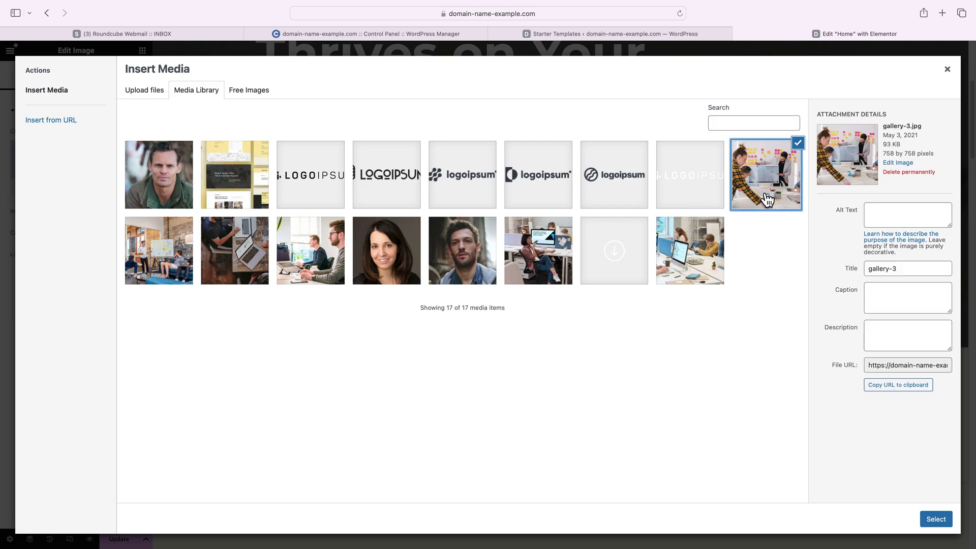
left_click(938, 519)
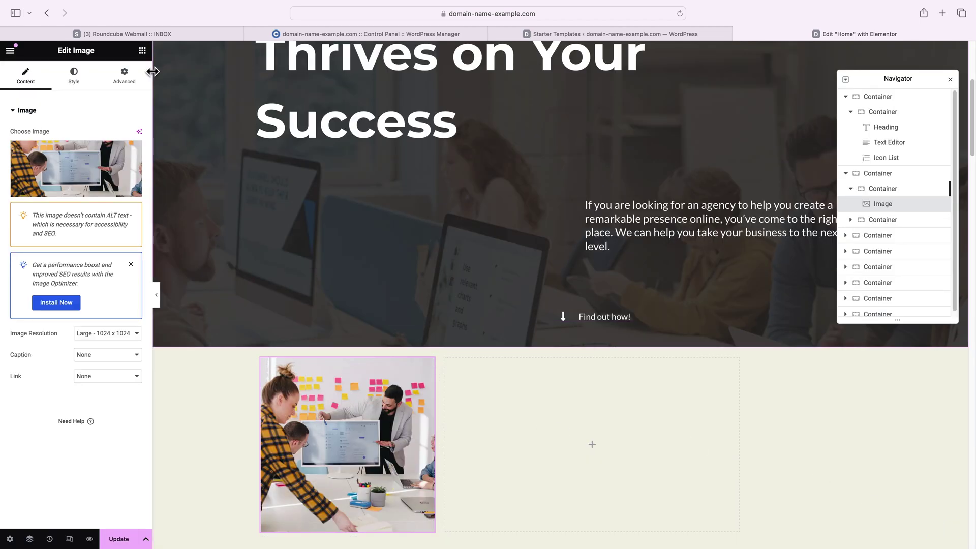
Add a heading and text block to the right column, widen the image column, then delete the section
left_click(143, 51)
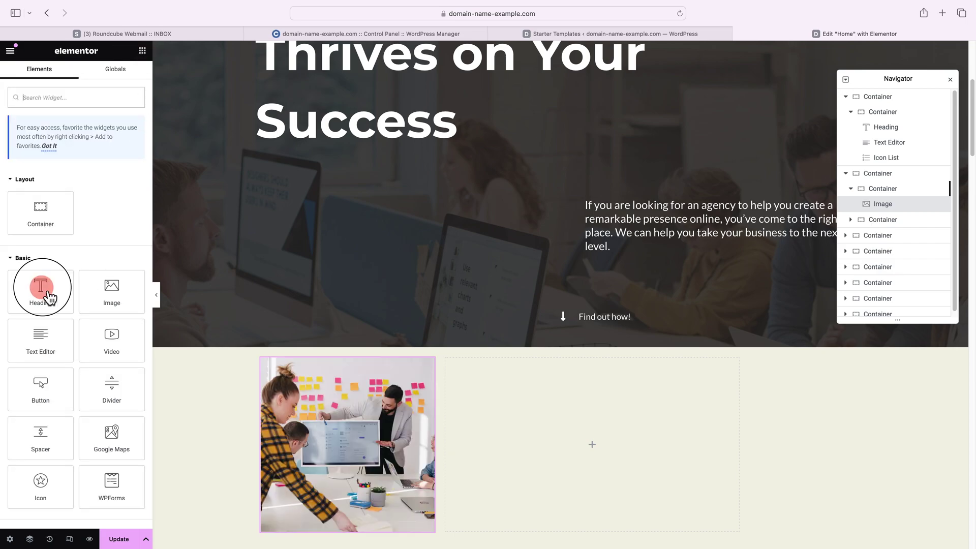
left_click_drag(541, 393, 544, 394)
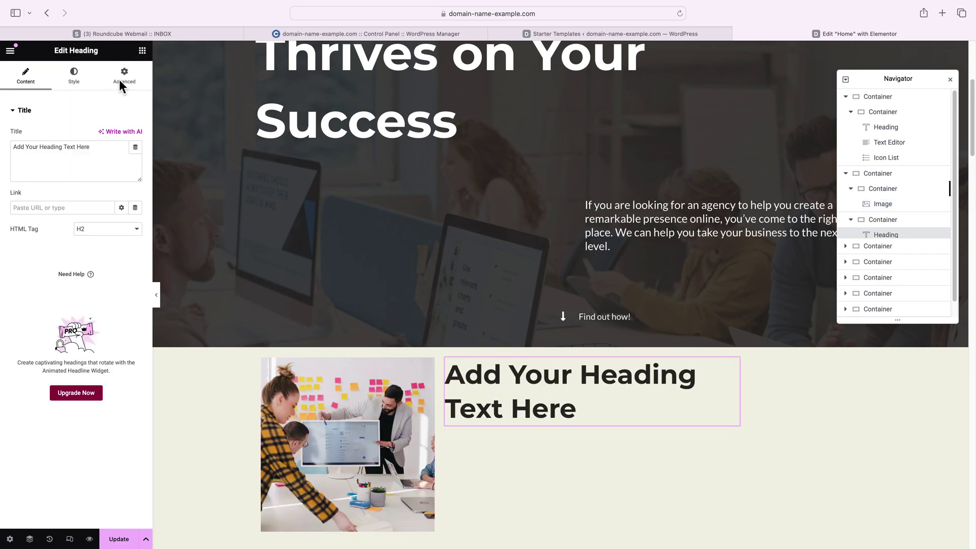
left_click(142, 50)
left_click_drag(40, 340, 178, 365)
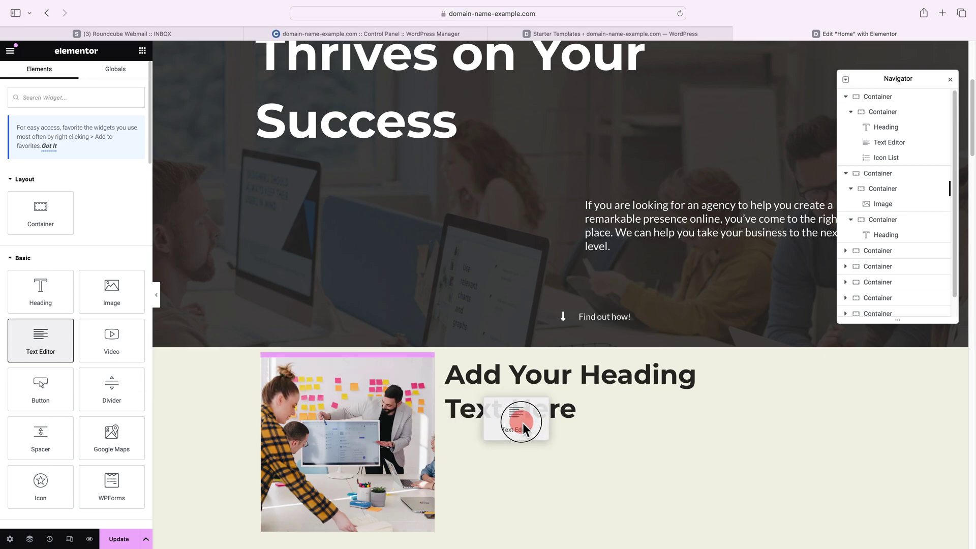
left_click_drag(522, 423, 526, 425)
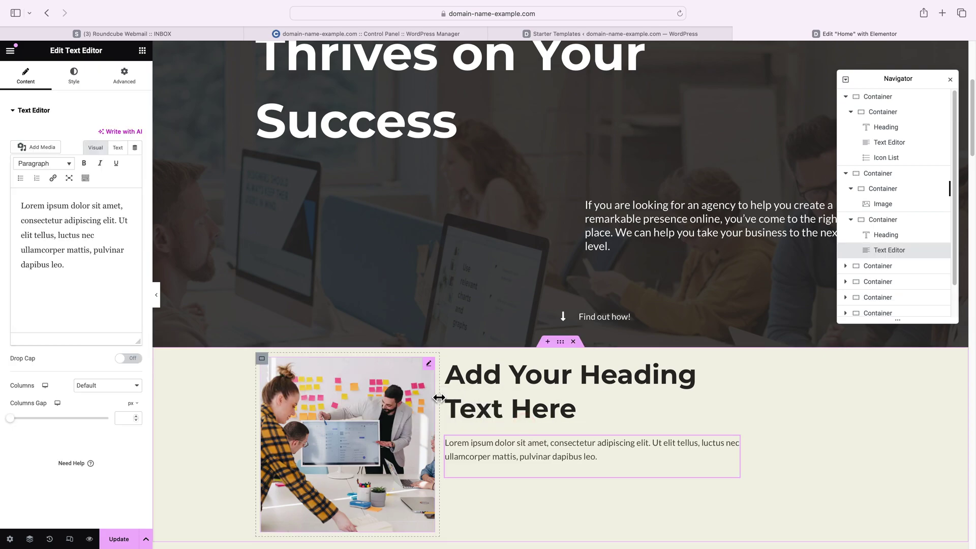
left_click_drag(439, 398, 481, 398)
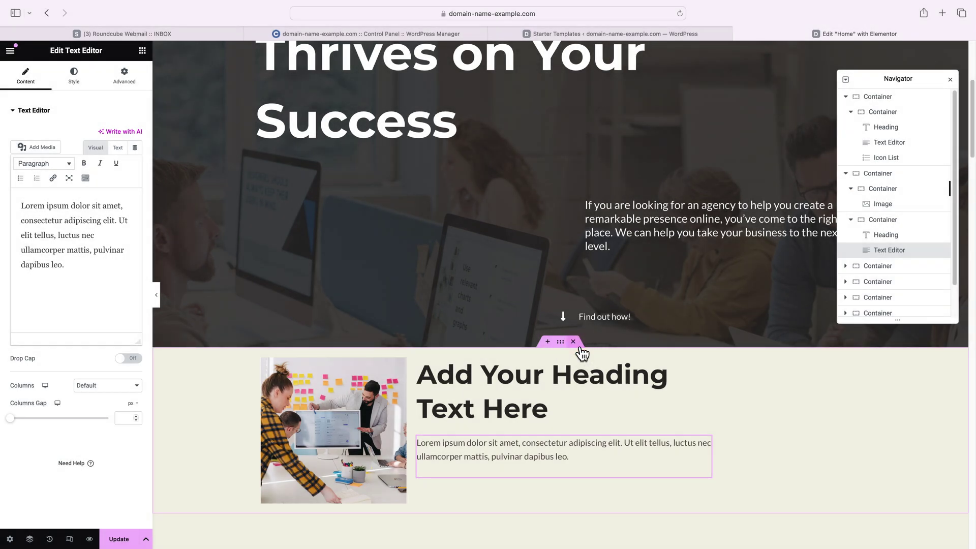
key("Delete")
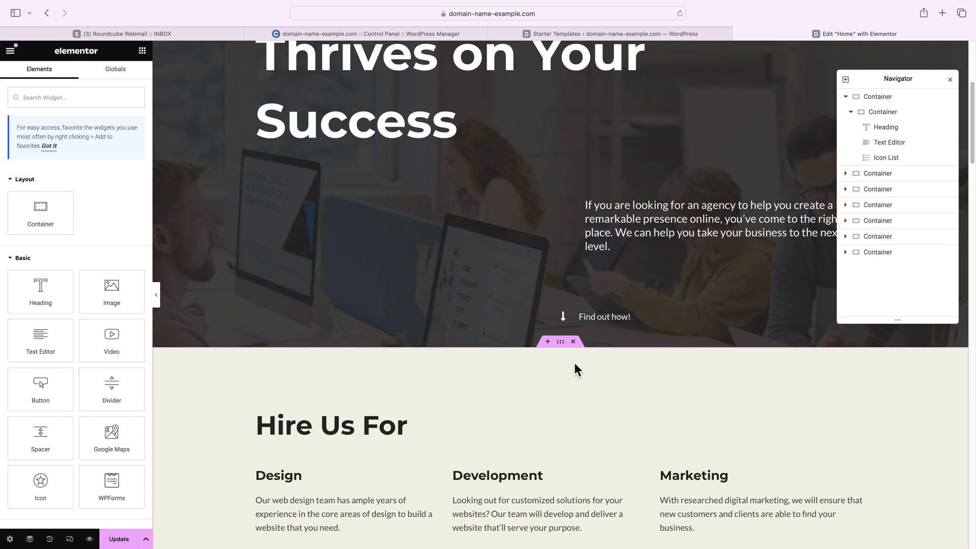
Switch to the 360 px Mobile Portrait preview and scroll through the stacked sections to the office image
scroll(574, 364, "down", 3)
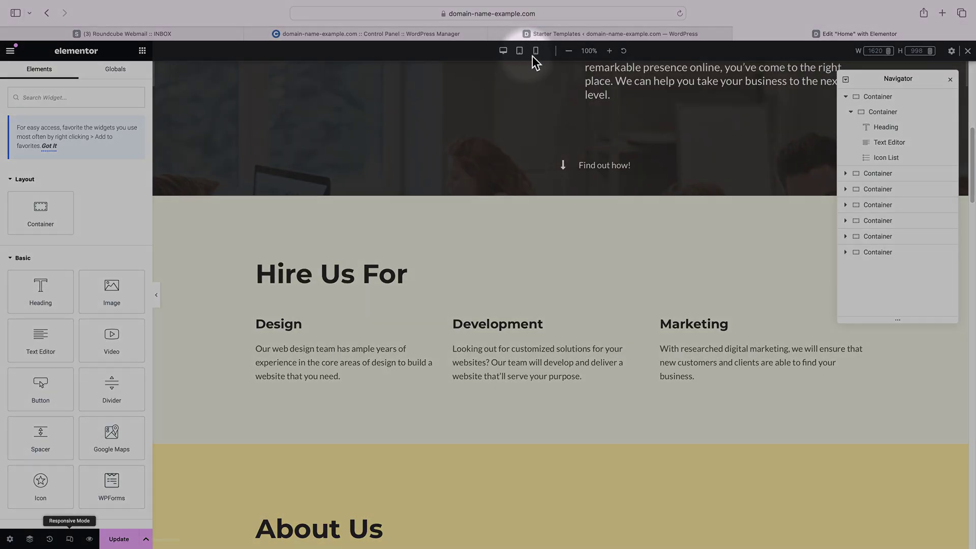
left_click(511, 63)
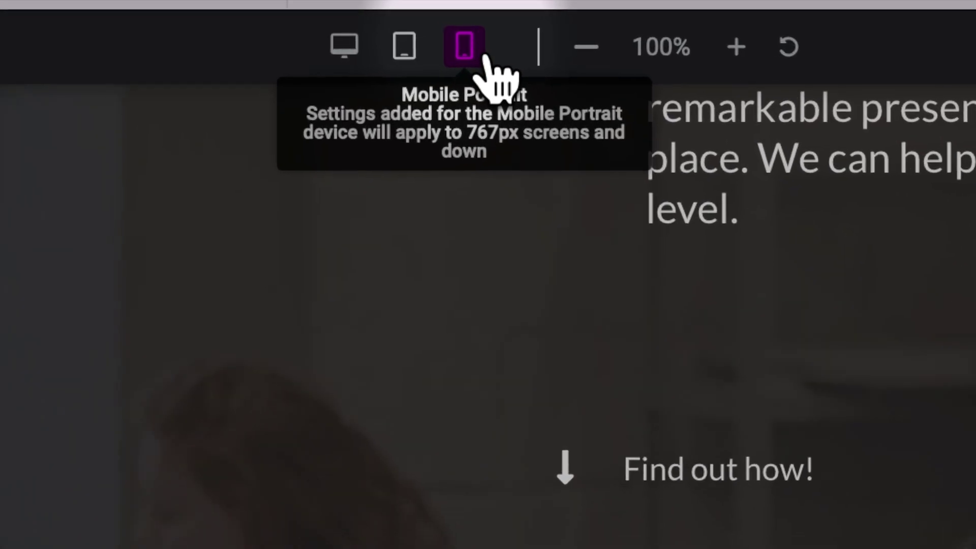
left_click(485, 56)
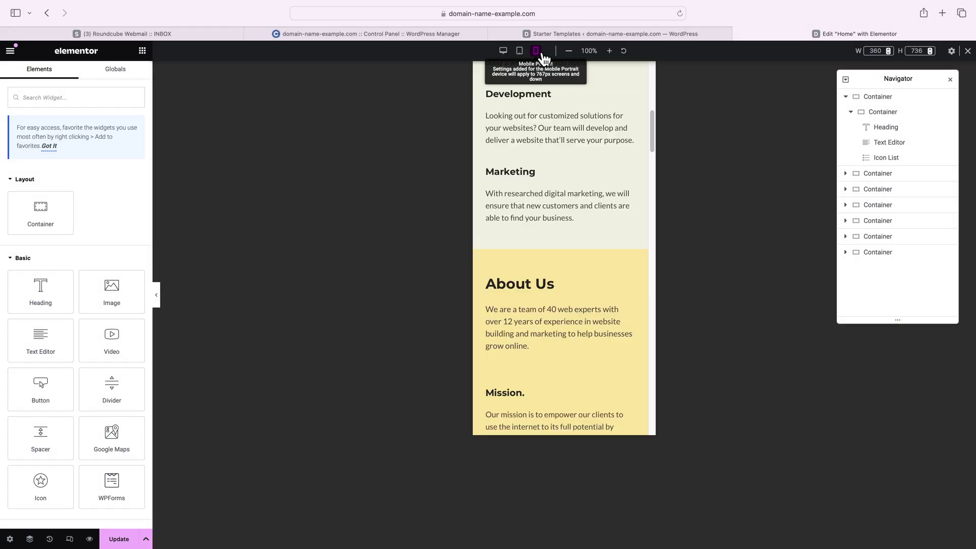
scroll(567, 132, "up", 10)
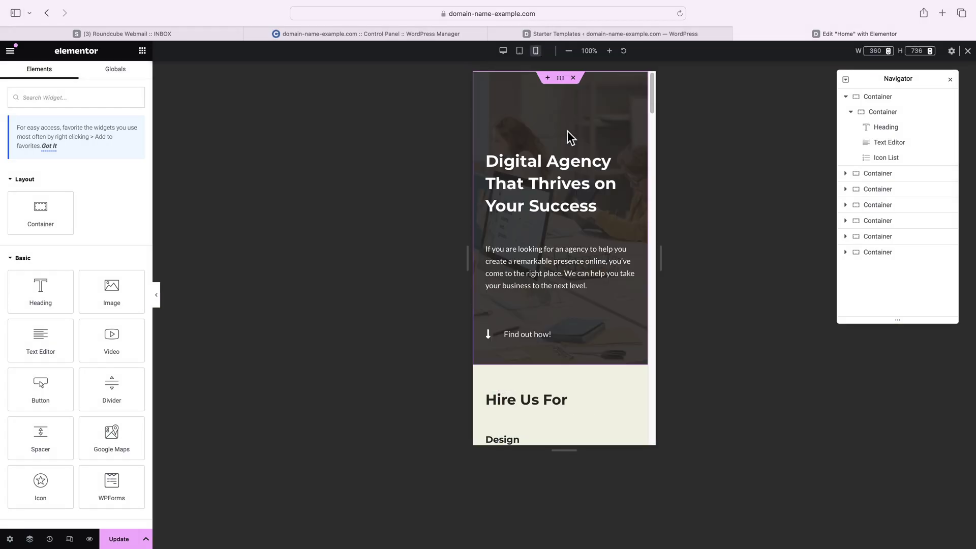
scroll(567, 130, "down", 10)
scroll(567, 131, "down", 9)
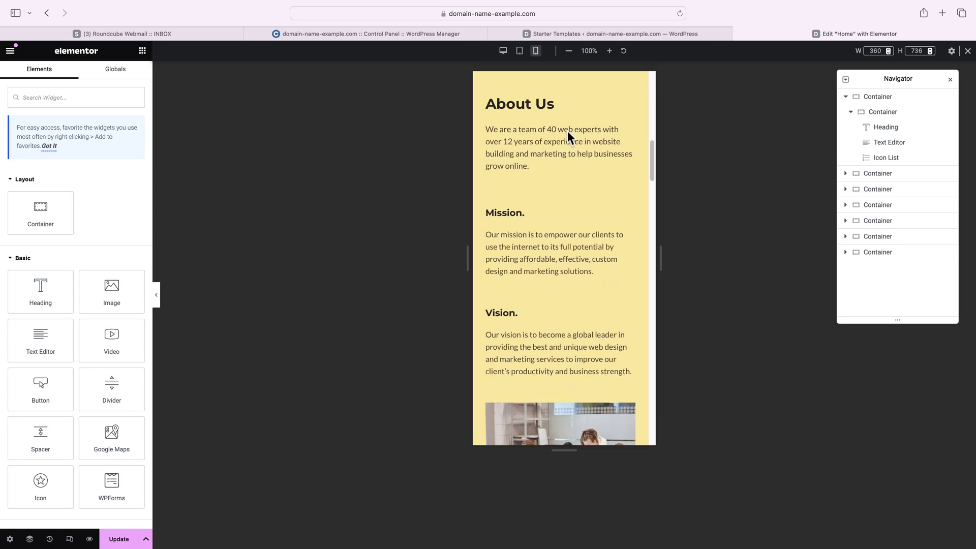
scroll(564, 178, "down", 10)
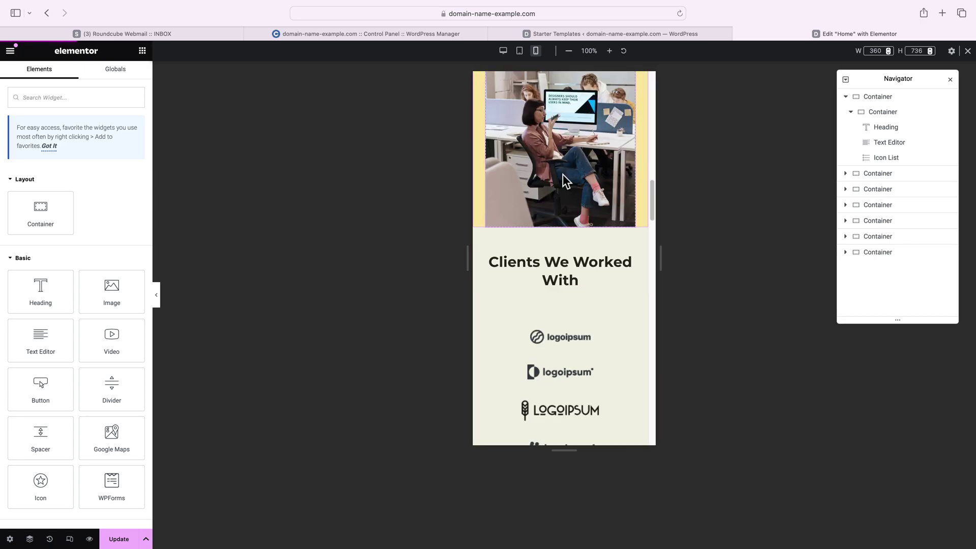
scroll(563, 175, "up", 5)
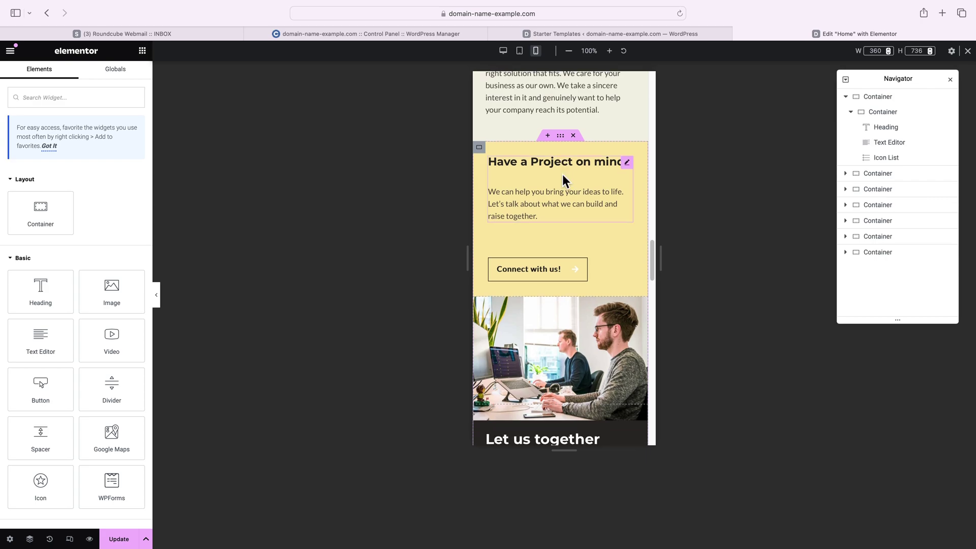
scroll(562, 175, "down", 1)
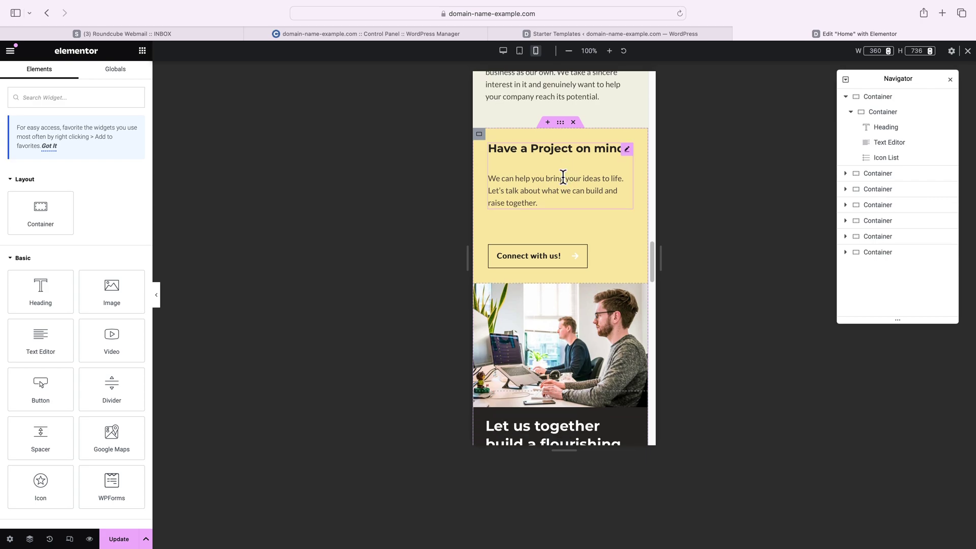
scroll(562, 174, "up", 9)
scroll(563, 175, "up", 3)
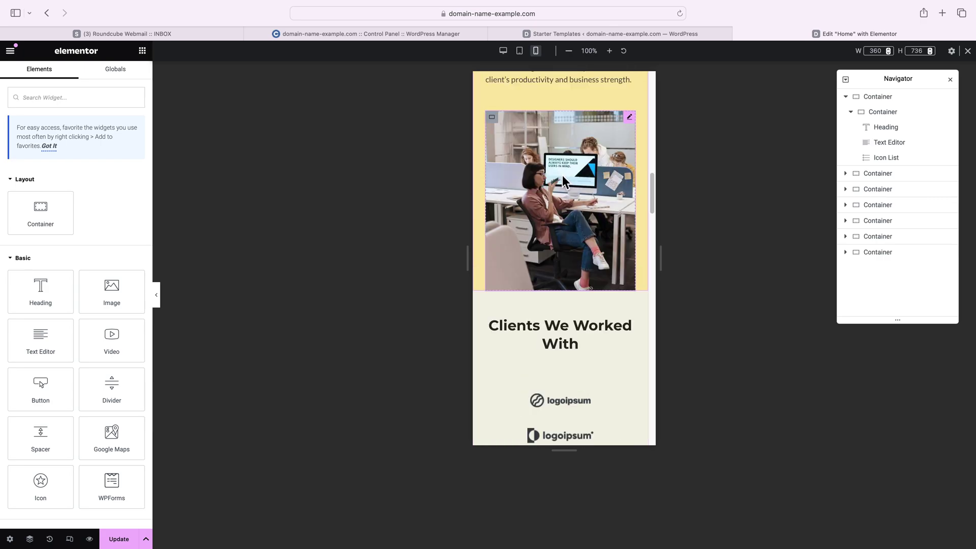
Select the office image and expand its Advanced > Responsive visibility options
left_click(558, 163)
left_click(131, 82)
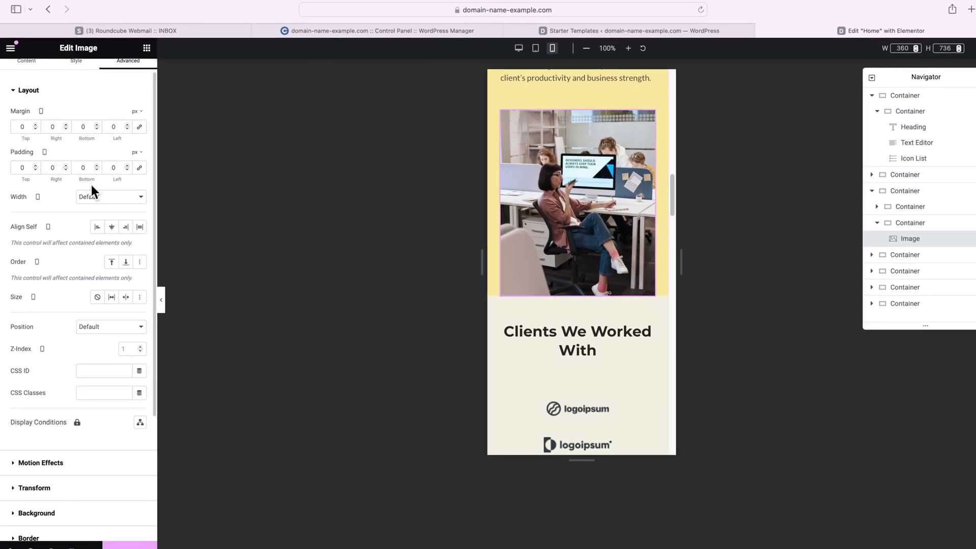
scroll(91, 187, "down", 4)
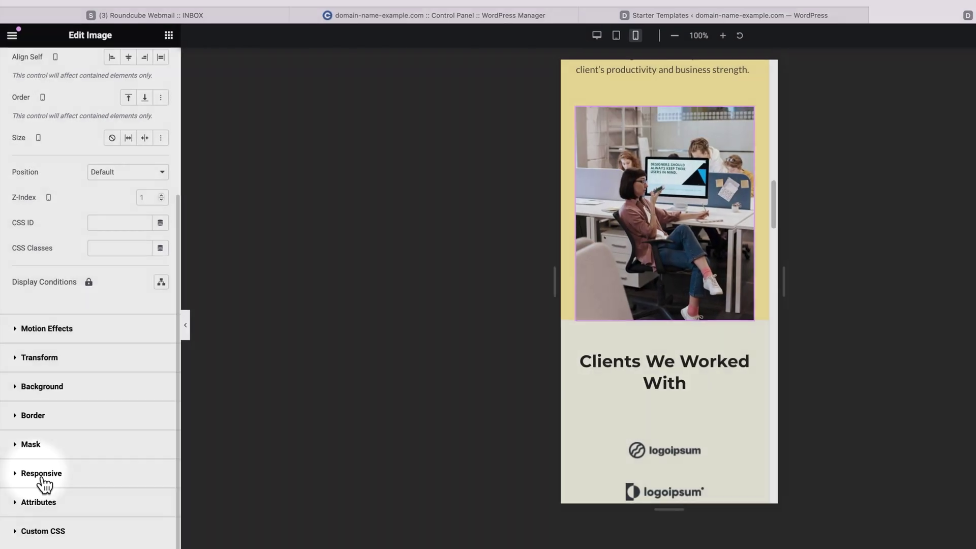
left_click(40, 470)
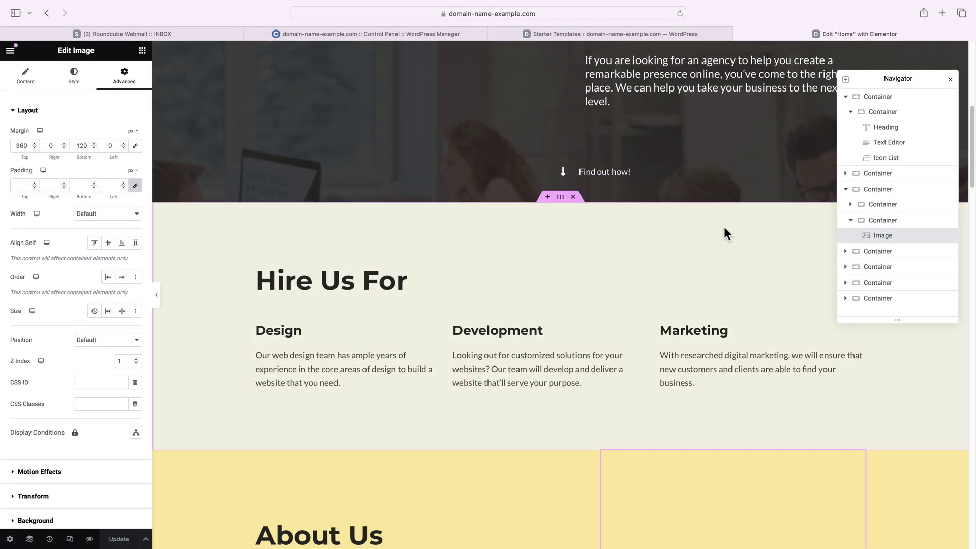
Return to the desktop layout and begin editing the hero heading text
scroll(724, 227, "up", 5)
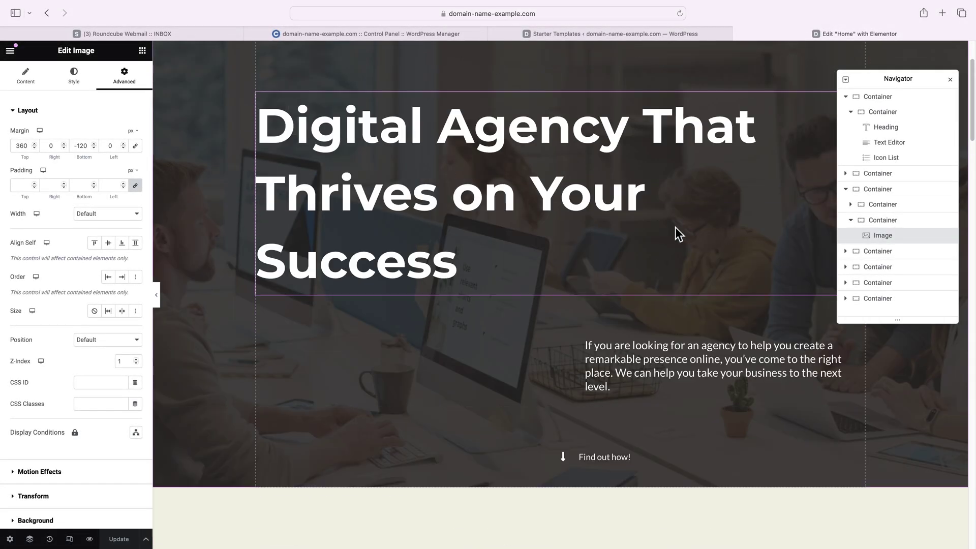
scroll(559, 284, "up", 2)
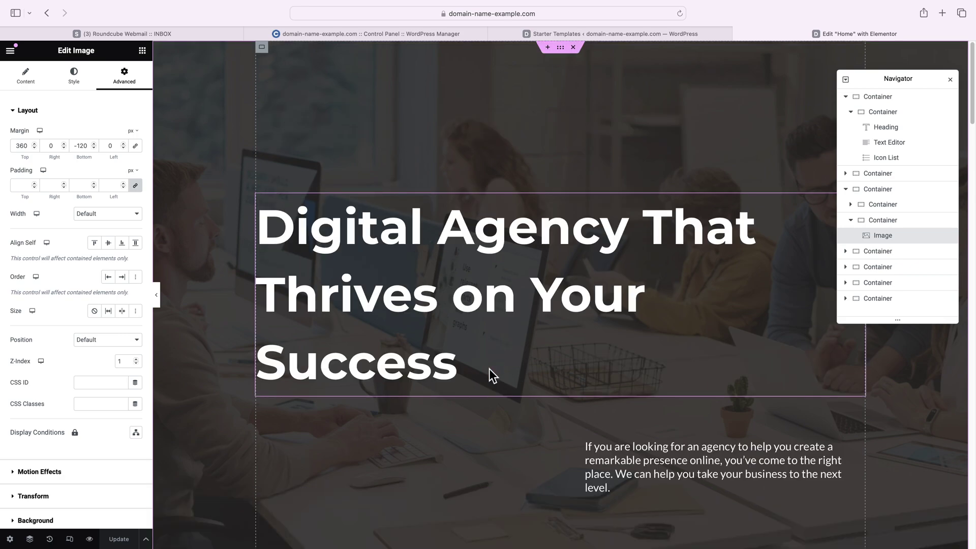
left_click(483, 370)
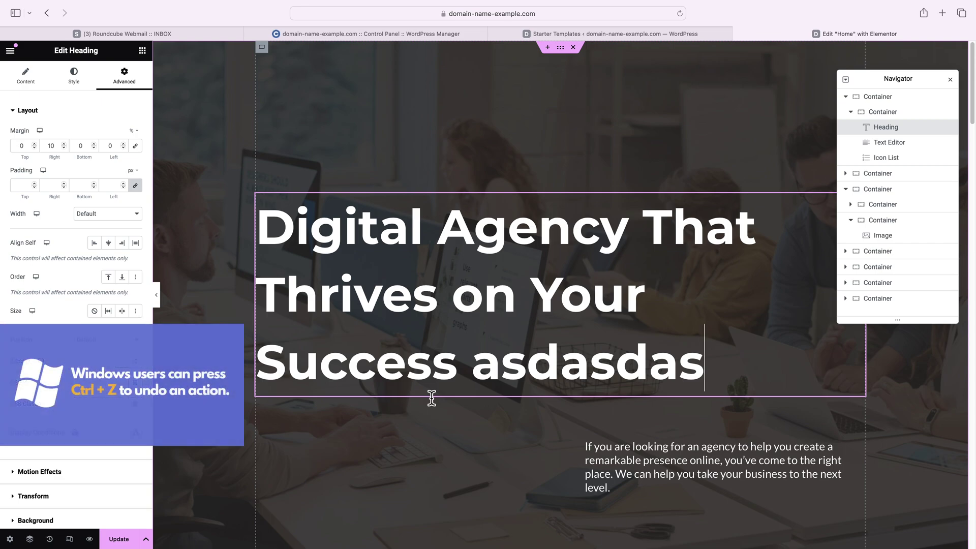
Undo the stray 'asdasdas' text and restore the earlier 'Heading Title Edited' state from History
key("super+z")
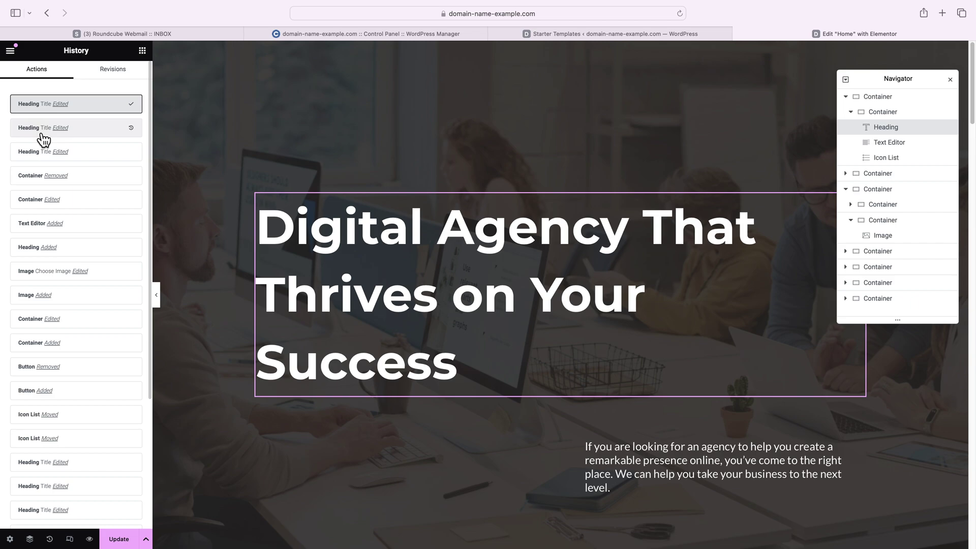
left_click(44, 132)
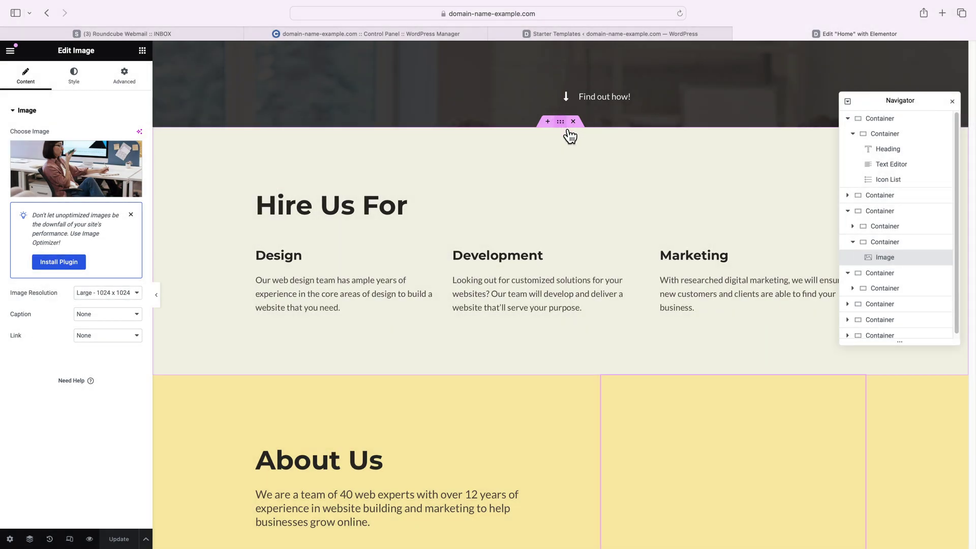
Duplicate the Hire Us For section and select the copy
right_click(570, 136)
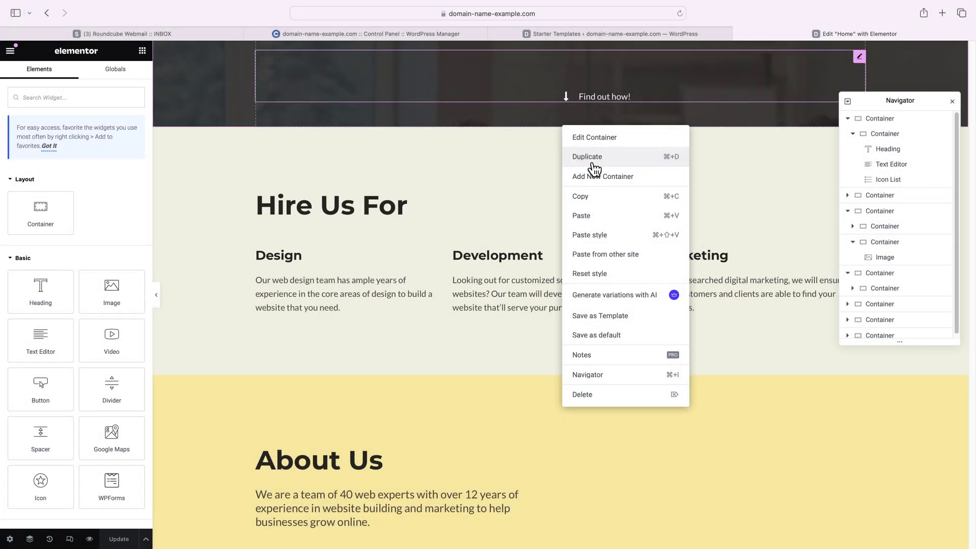
left_click(589, 157)
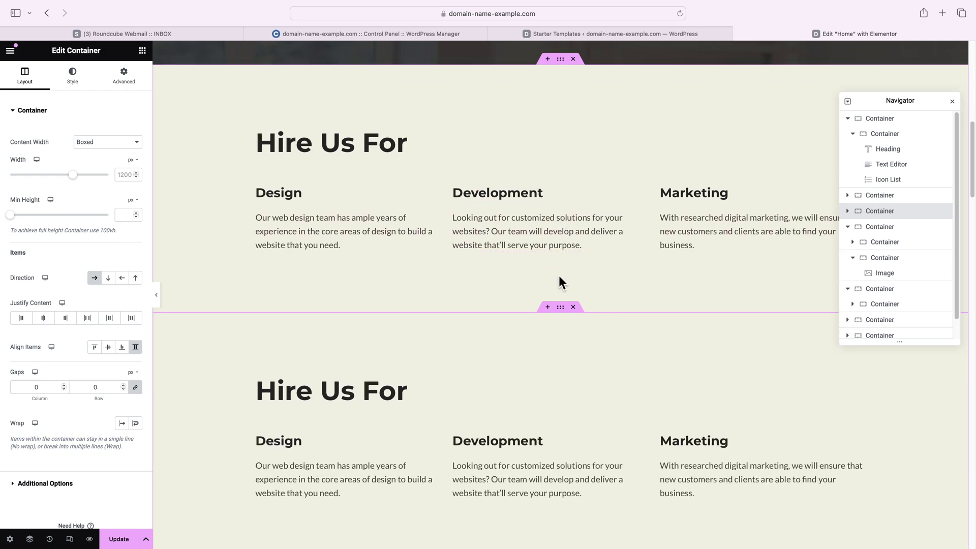
scroll(559, 283, "down", 1)
left_click(337, 370)
left_click(529, 353)
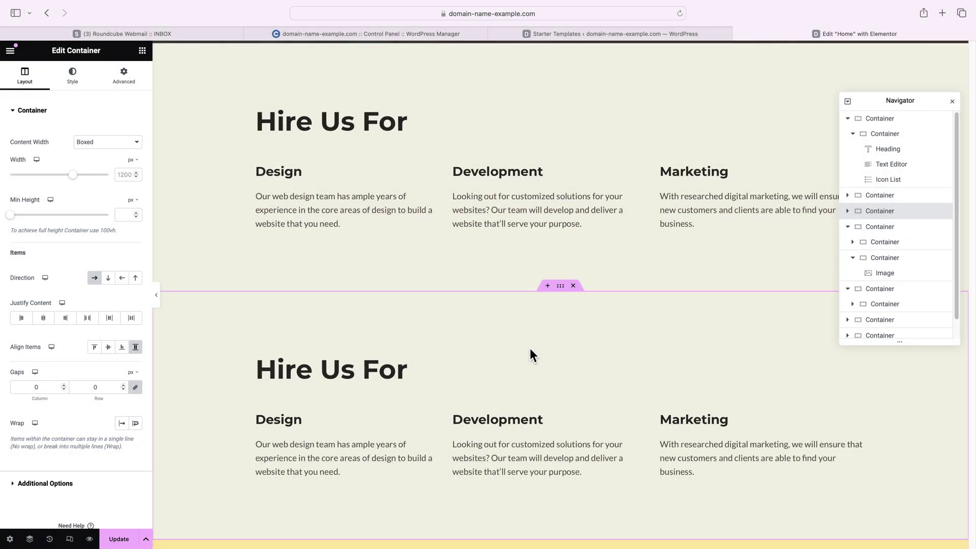
Drag the copy below the 'Let us together build a flourishing business' section, then remove it
scroll(531, 354, "down", 5)
left_click_drag(560, 164, 448, 203)
scroll(558, 270, "down", 15)
scroll(442, 172, "down", 10)
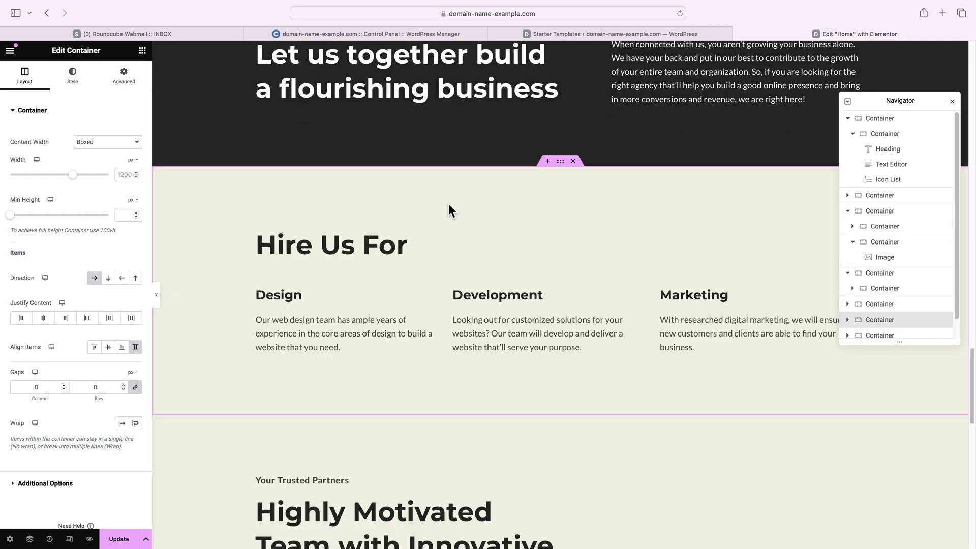
scroll(489, 224, "down", 3)
scroll(490, 224, "up", 2)
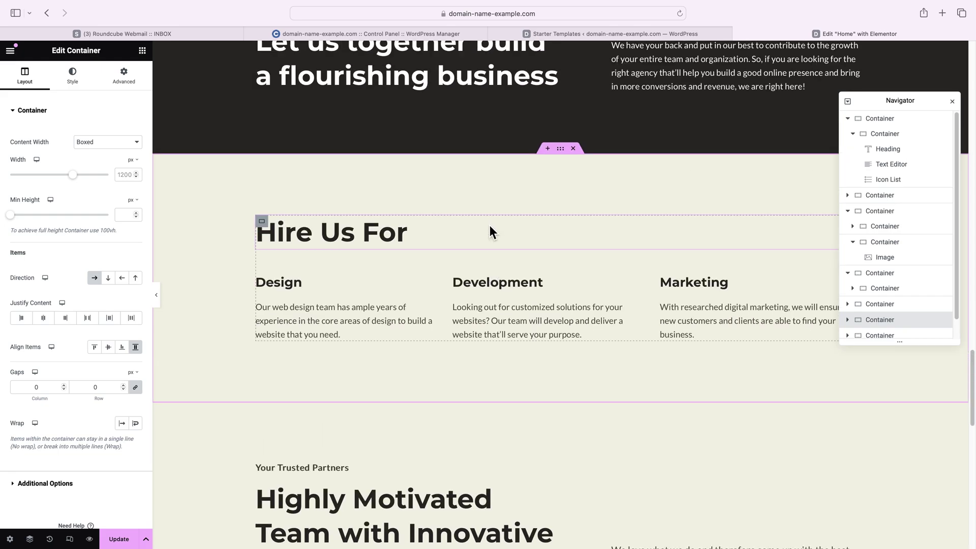
left_click(574, 150)
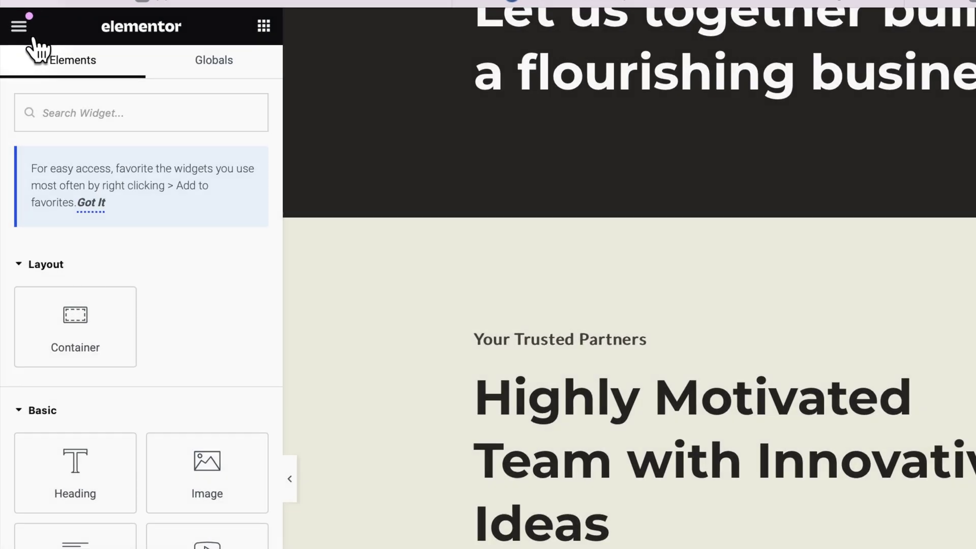
Exit the editor from its menu, choosing WP Dashboard as the exit destination
left_click(29, 35)
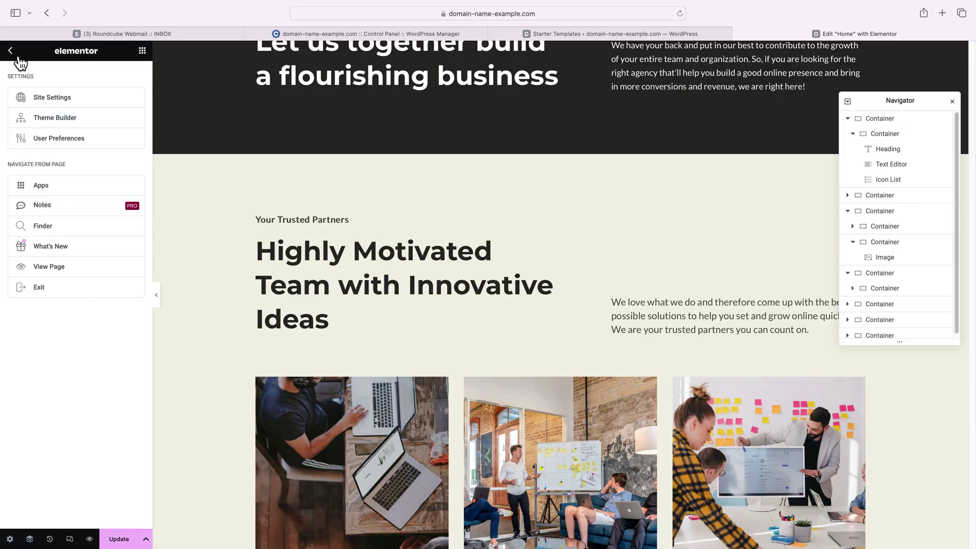
left_click(48, 298)
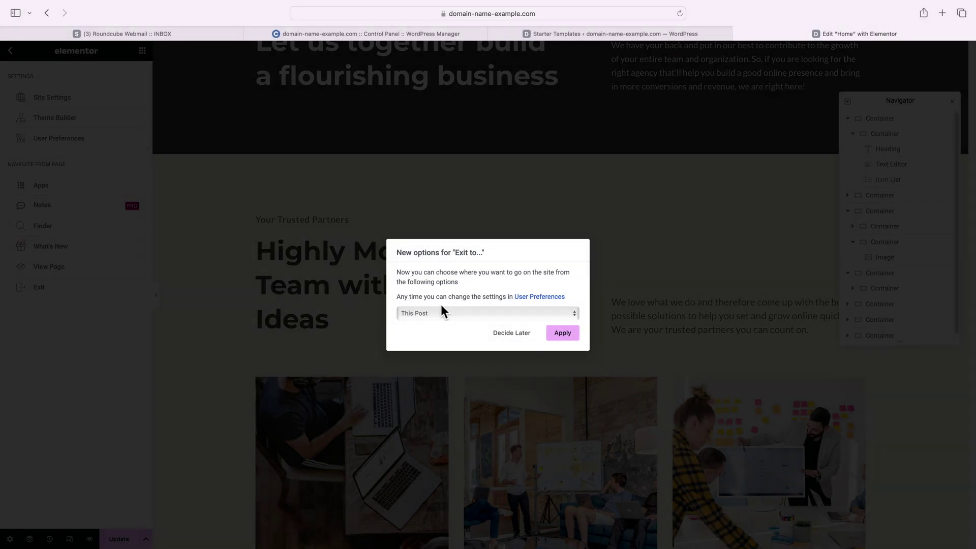
left_click(440, 311)
left_click(437, 331)
left_click(567, 337)
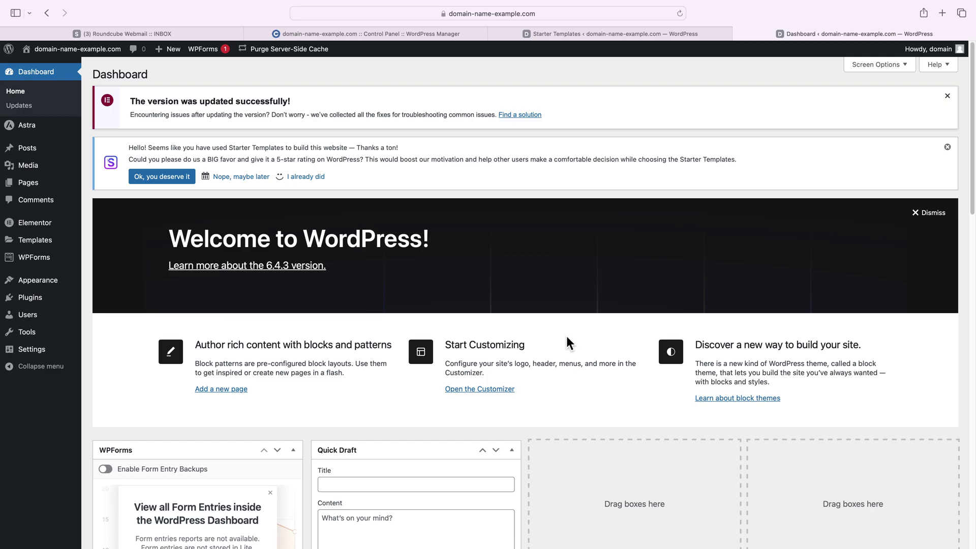
Review the All Posts list, then bring up the Media Library's Add New upload area
mouse_move(37, 151)
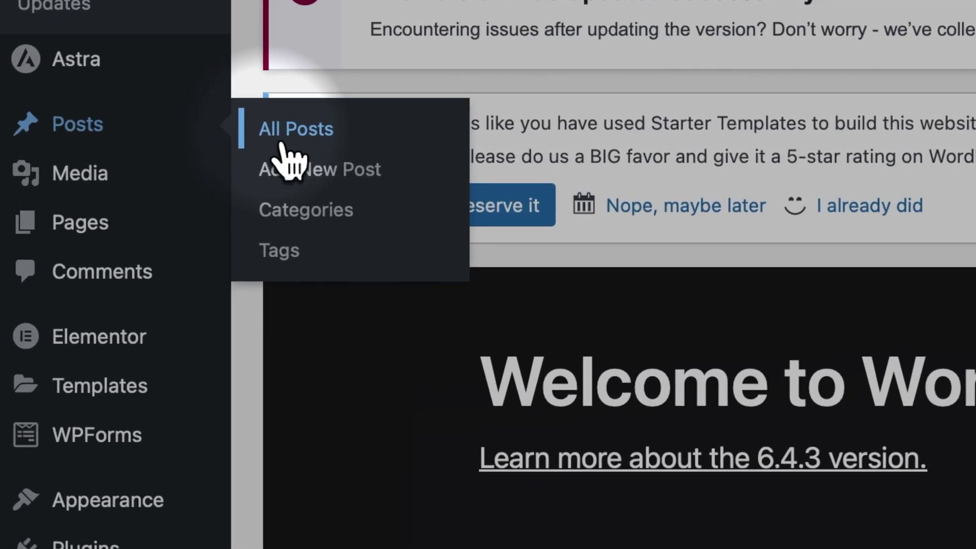
left_click(239, 144)
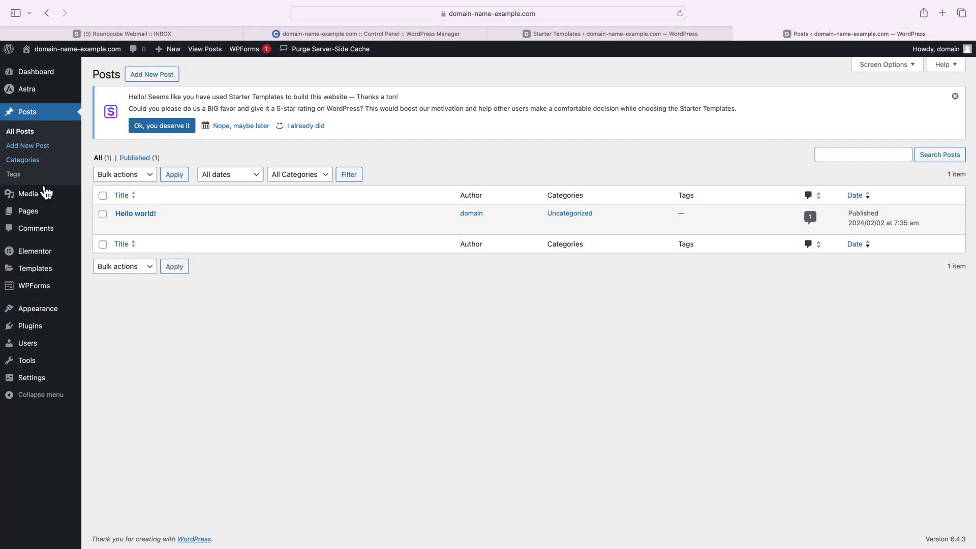
mouse_move(45, 194)
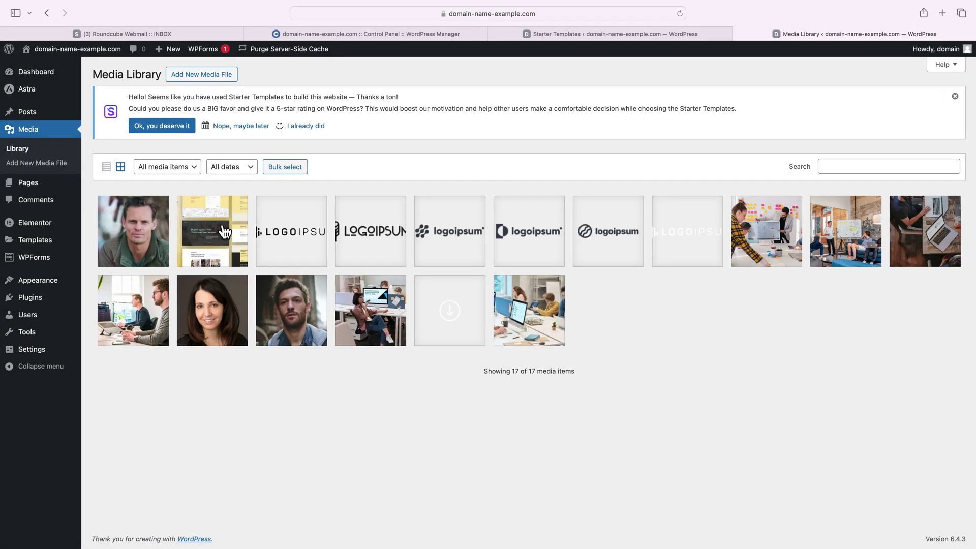
left_click(213, 76)
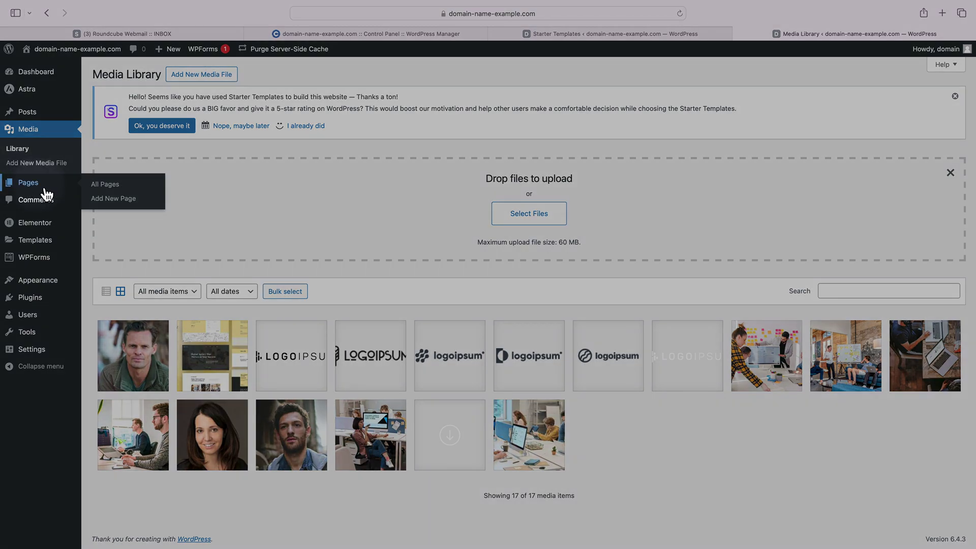
Review the six pages under All Pages, then view the Installed Plugins list
left_click(105, 185)
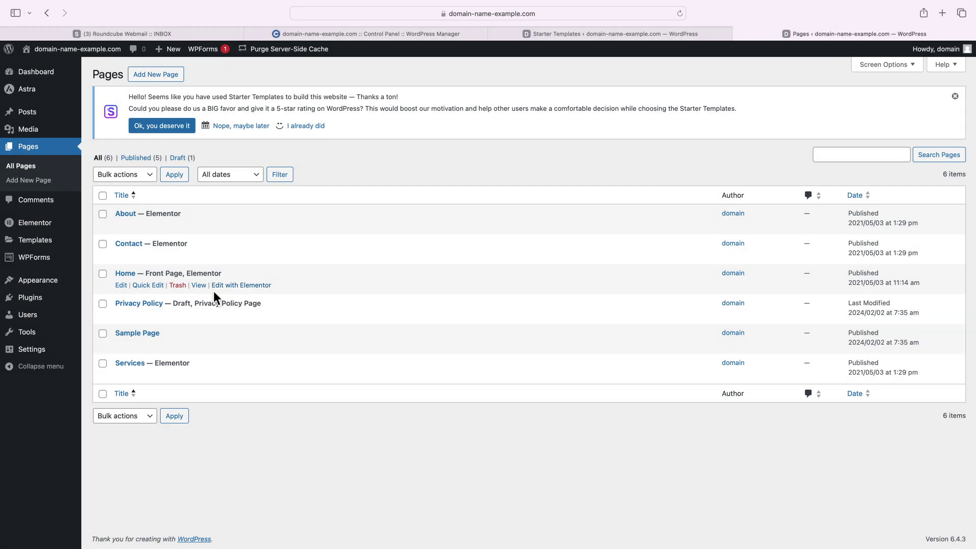
mouse_move(48, 308)
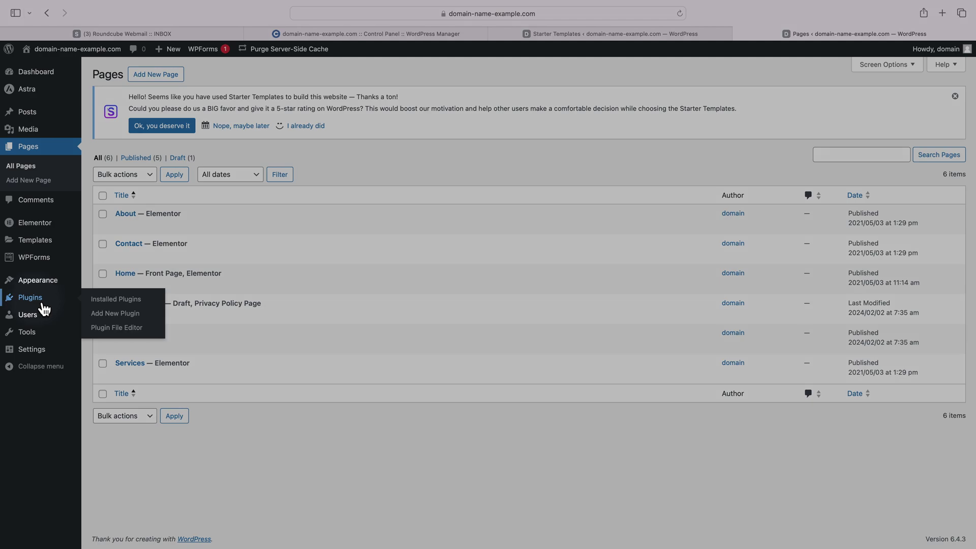
left_click(108, 301)
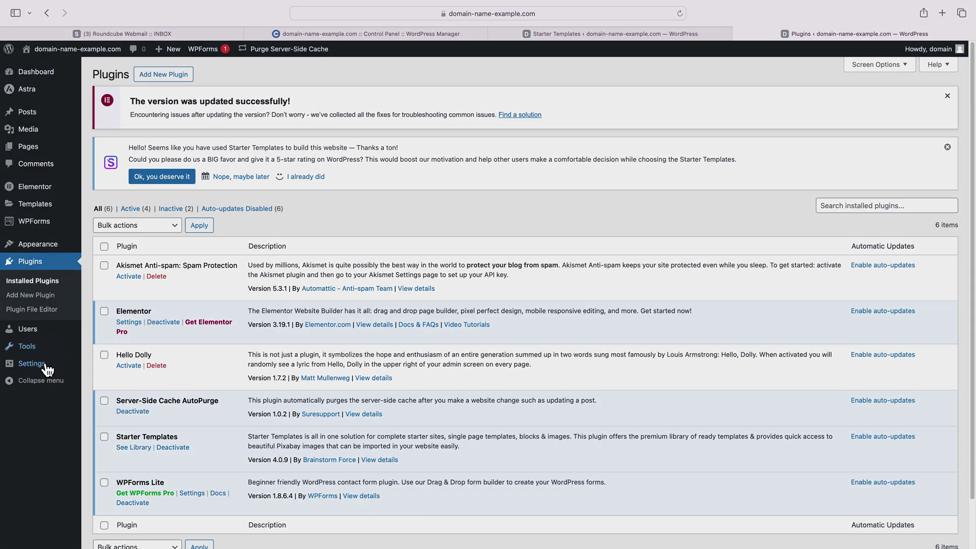
mouse_move(35, 370)
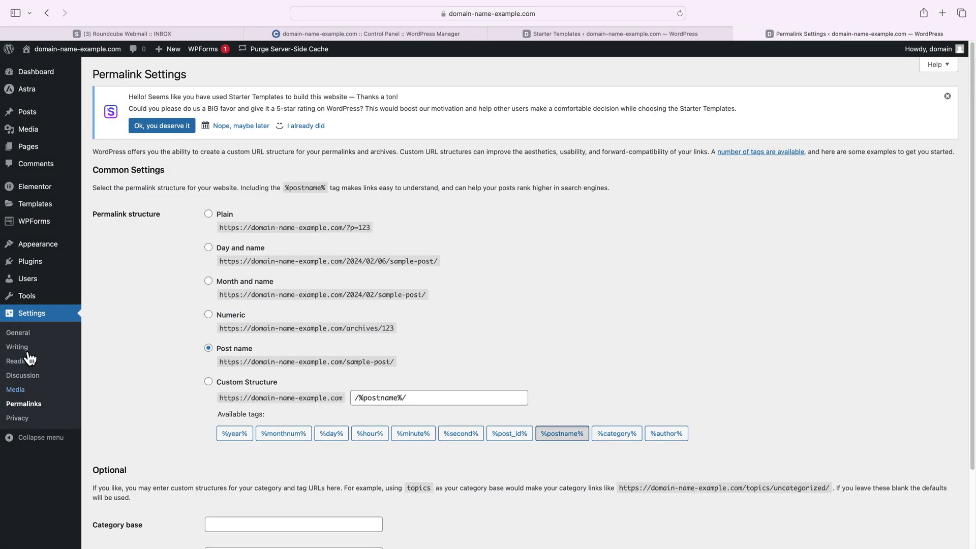
Read the Common Settings explanation, confirming the Post name structure /%postname%/ is selected
triple_click(117, 193)
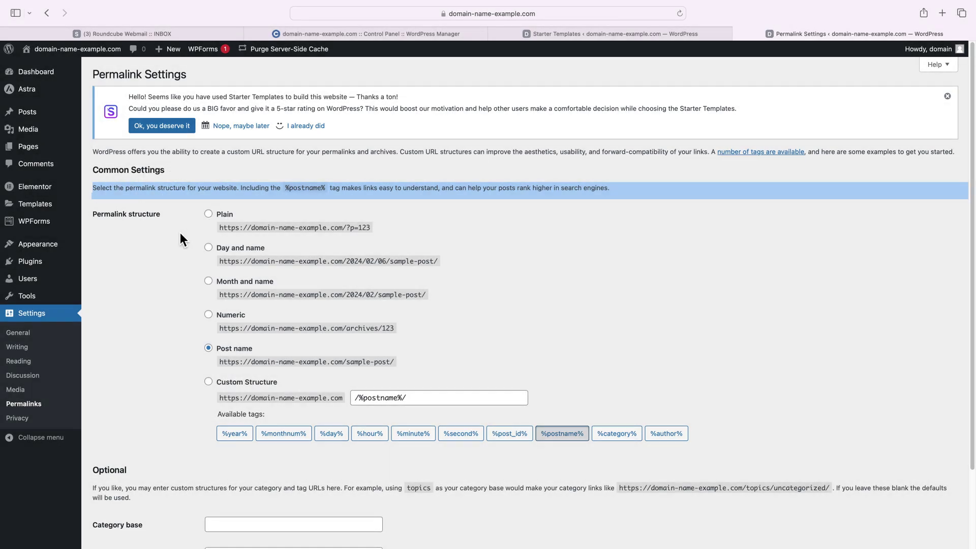
left_click(191, 234)
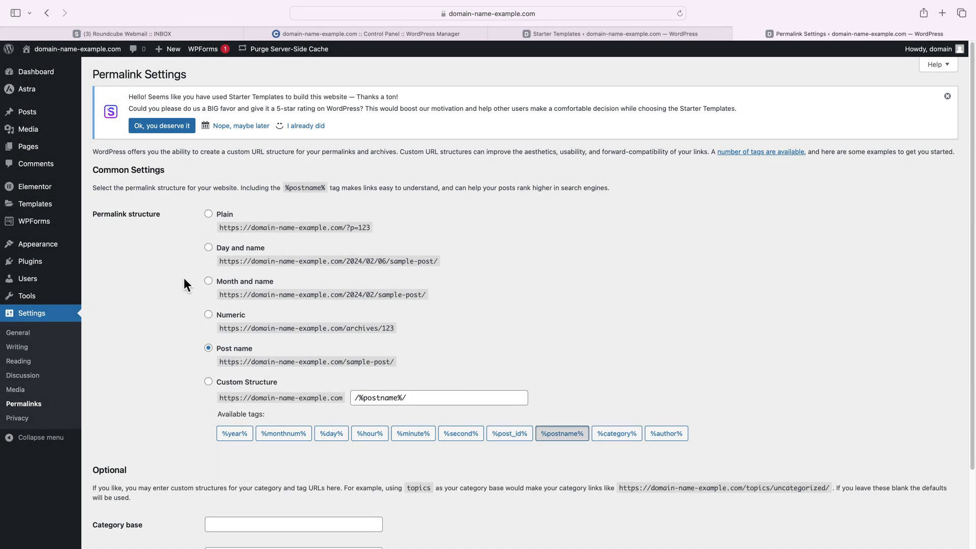
In Appearance > Menus, add Sample Page to the Navigation menu after Contact and save it
mouse_move(38, 245)
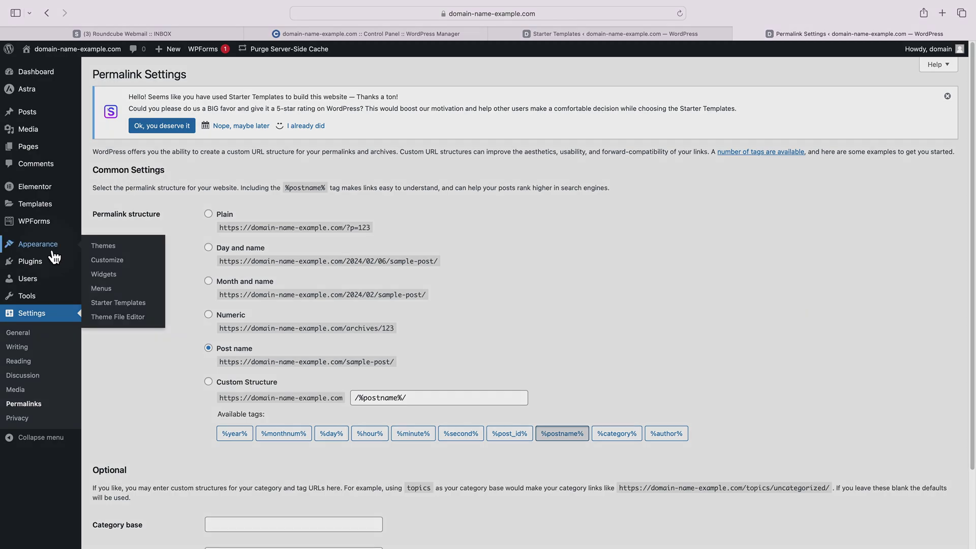
left_click(105, 288)
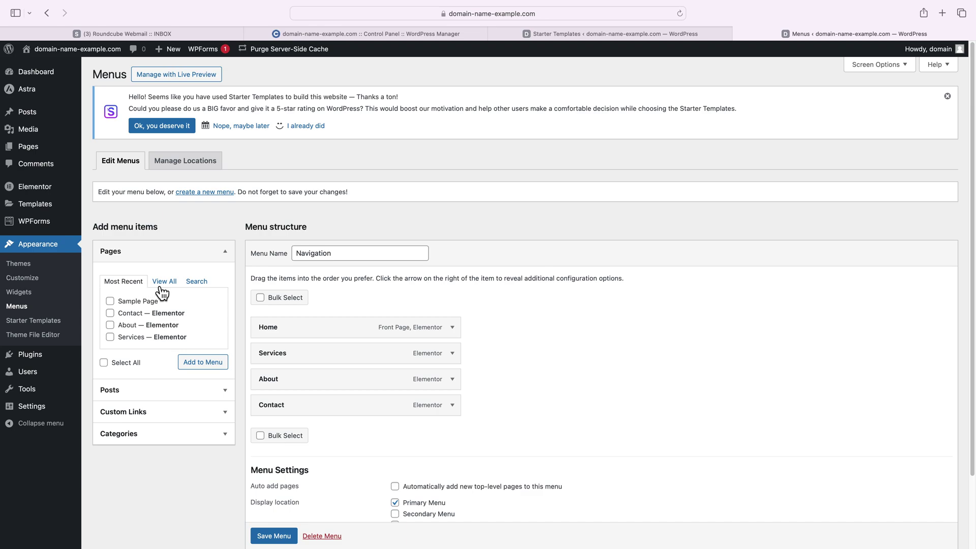
left_click(163, 285)
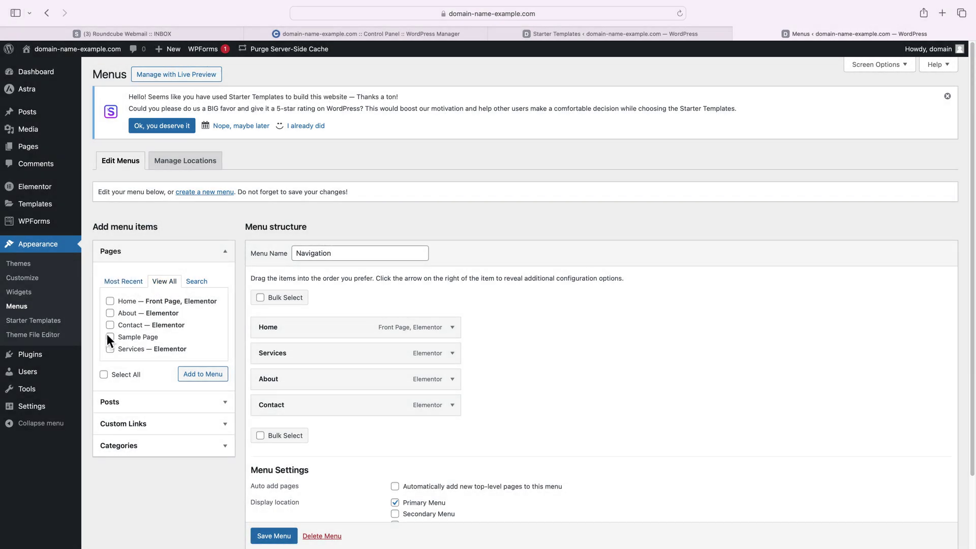
left_click(110, 337)
left_click(202, 377)
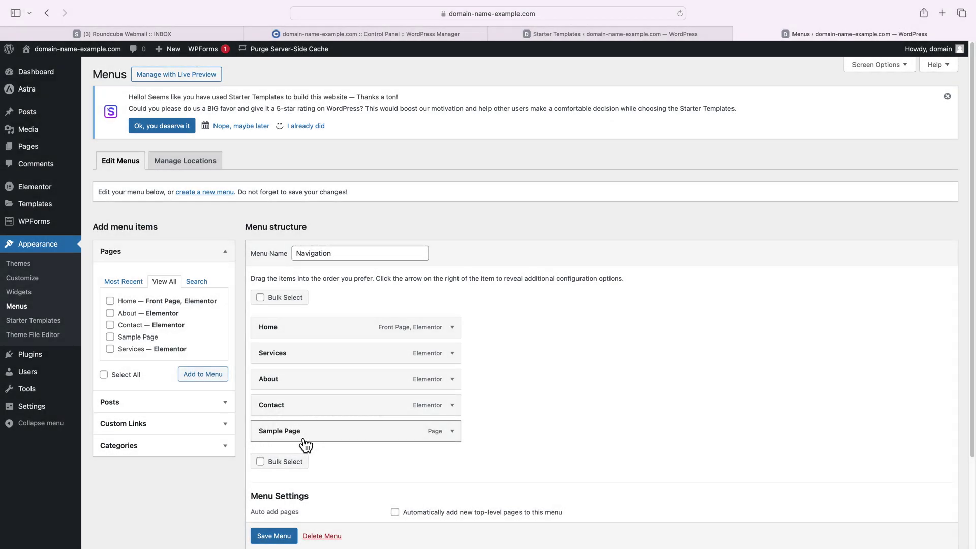
scroll(305, 446, "down", 1)
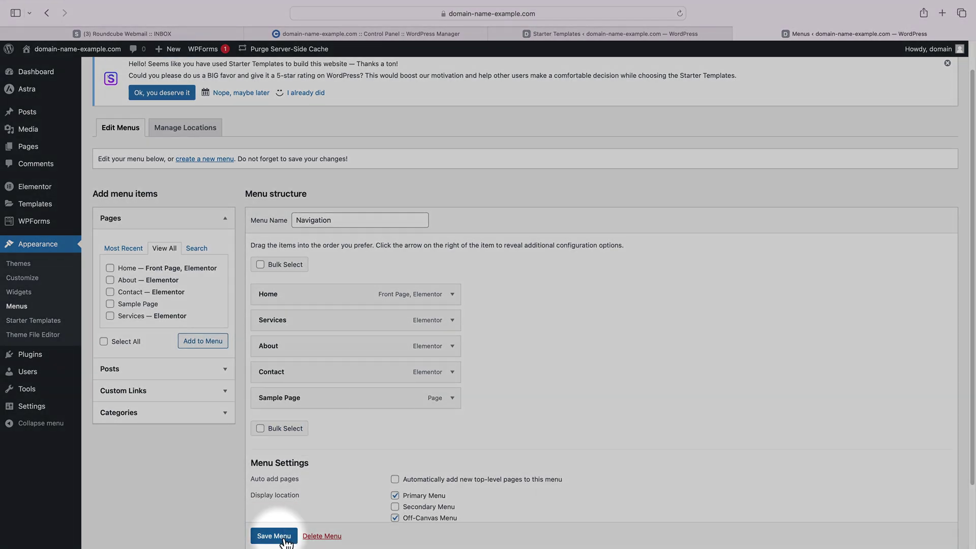
left_click(275, 536)
Check the new Sample Page link on the live home page, then return to the menu editor
mouse_move(66, 65)
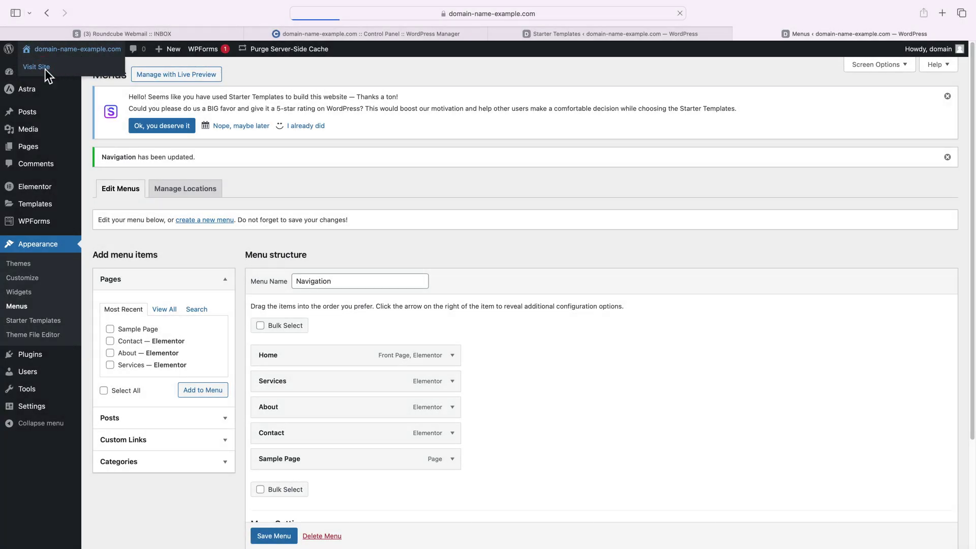
left_click(44, 68)
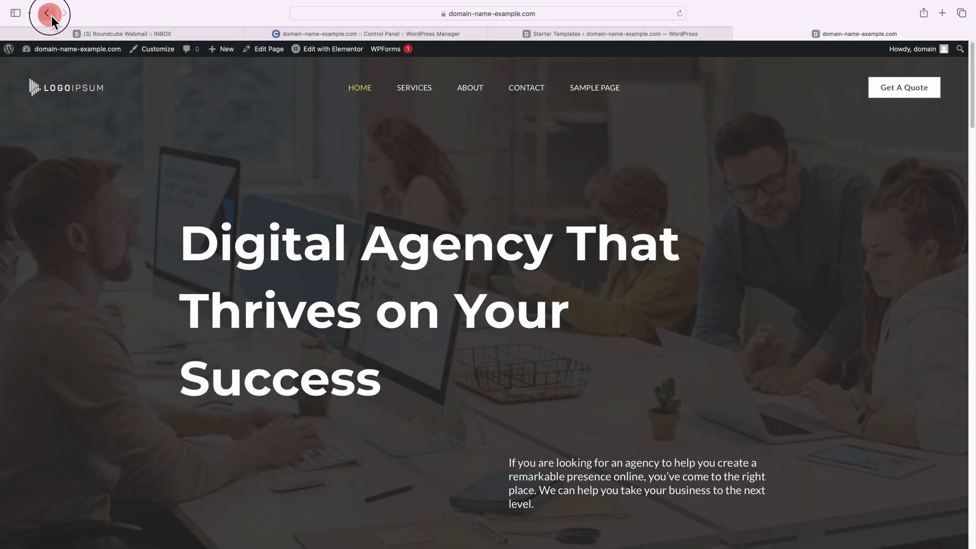
left_click(51, 15)
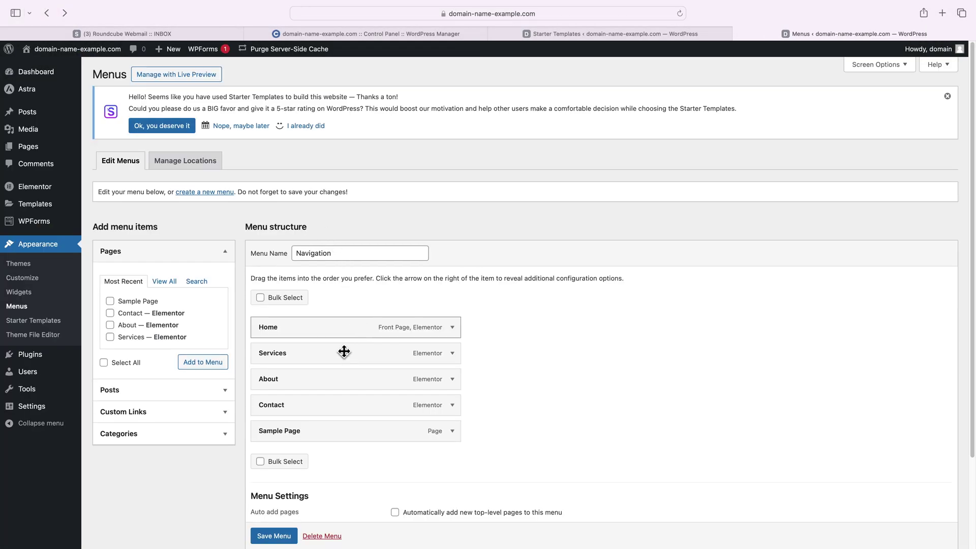
Nest Sample Page as a sub item under Services in the Navigation menu
left_click_drag(314, 429, 319, 384)
left_click(311, 410)
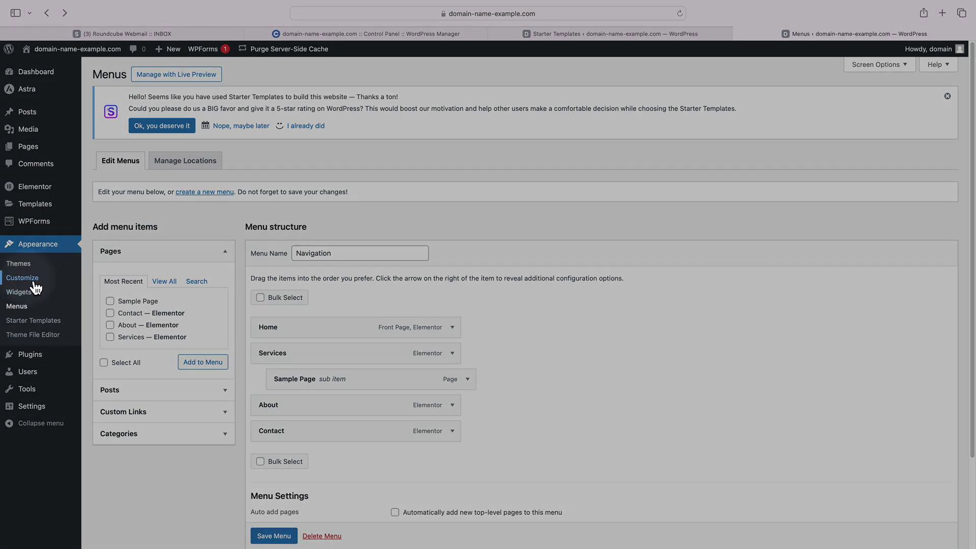
left_click(32, 281)
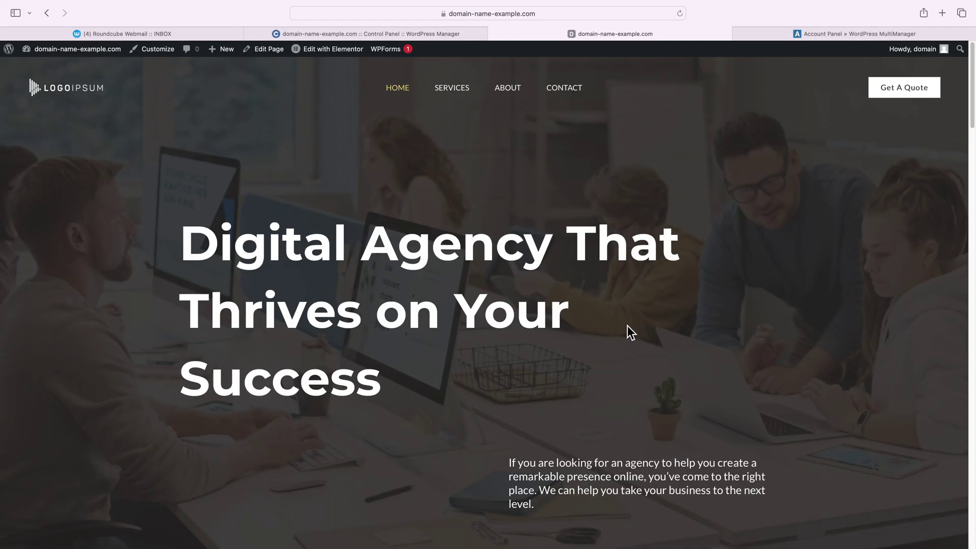
Scroll through the live home page, briefly selecting the 'How can we help you?' heading
scroll(626, 331, "down", 10)
scroll(627, 336, "down", 20)
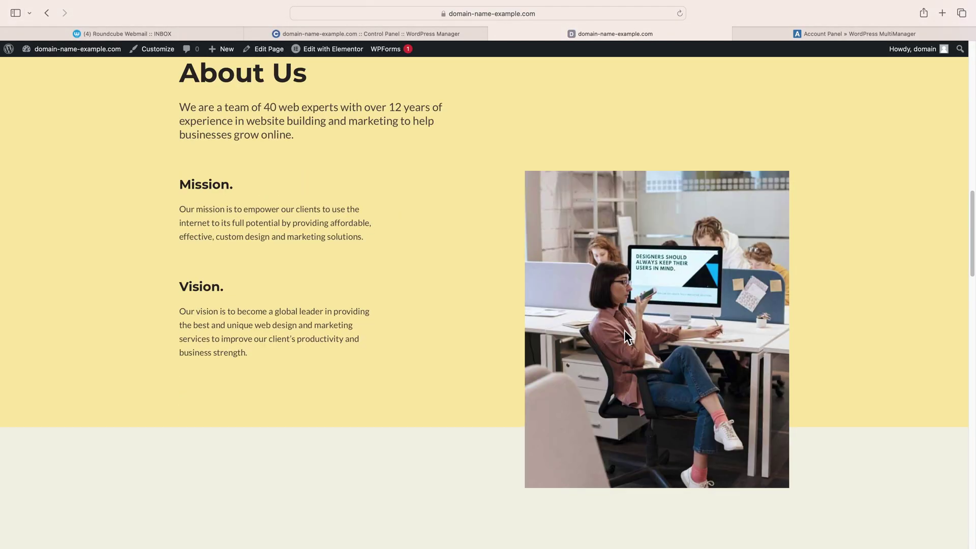
scroll(624, 337, "up", 20)
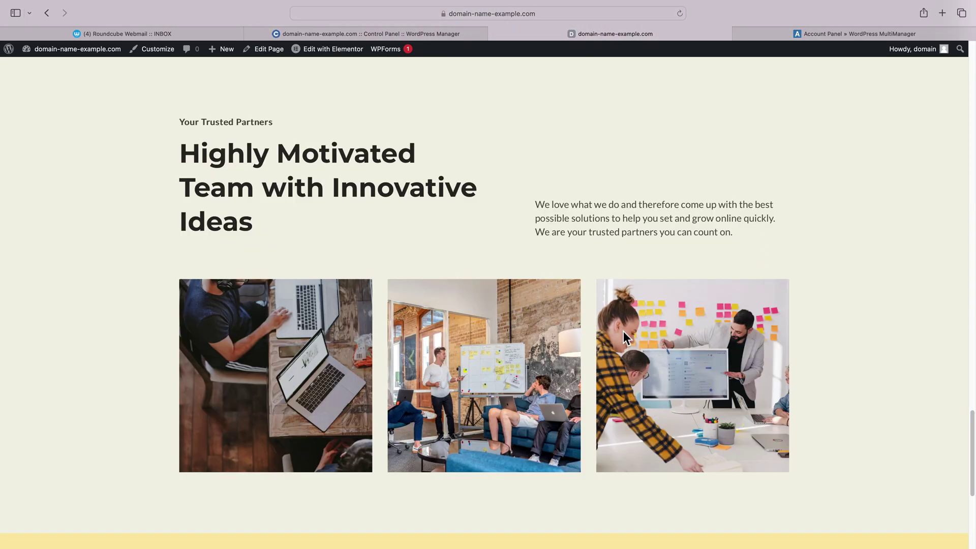
scroll(623, 340, "up", 10)
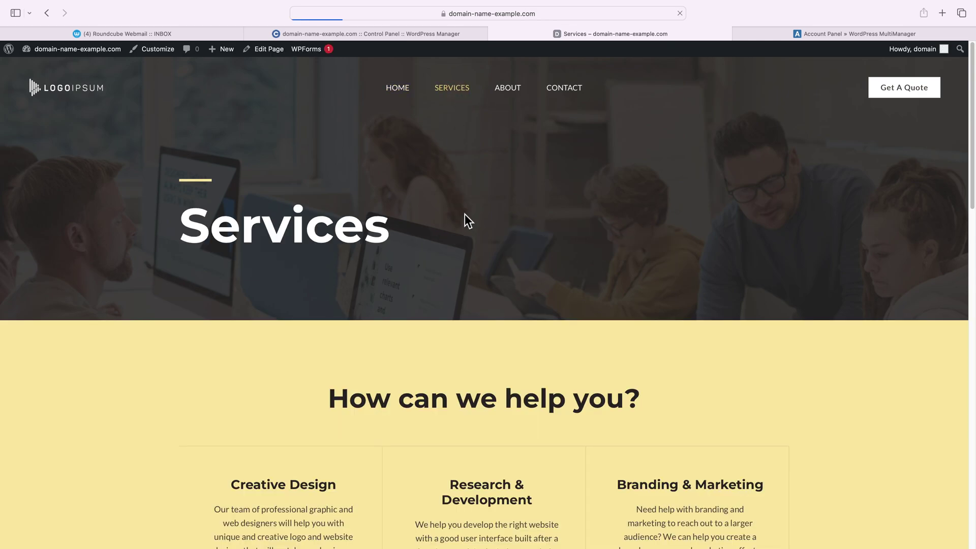
scroll(465, 214, "down", 10)
scroll(464, 216, "down", 5)
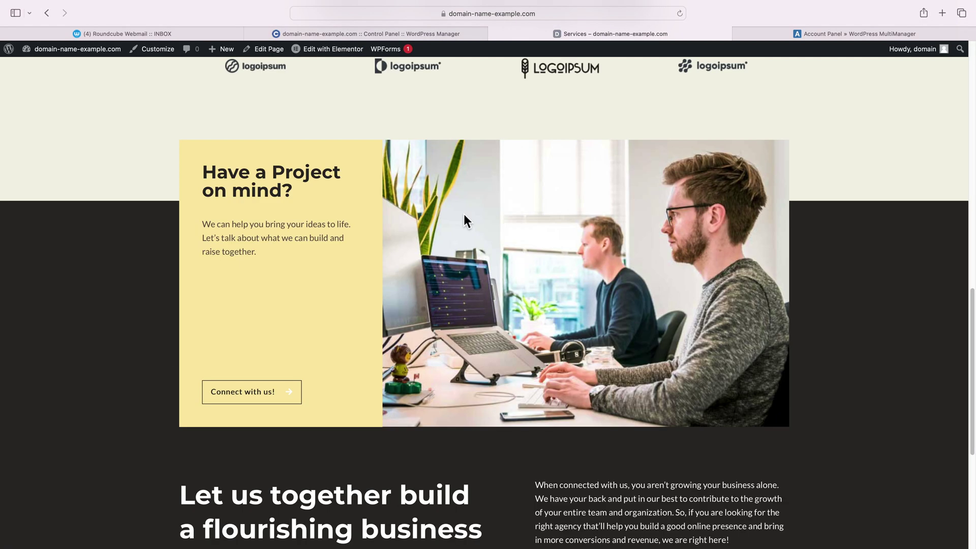
scroll(463, 214, "up", 15)
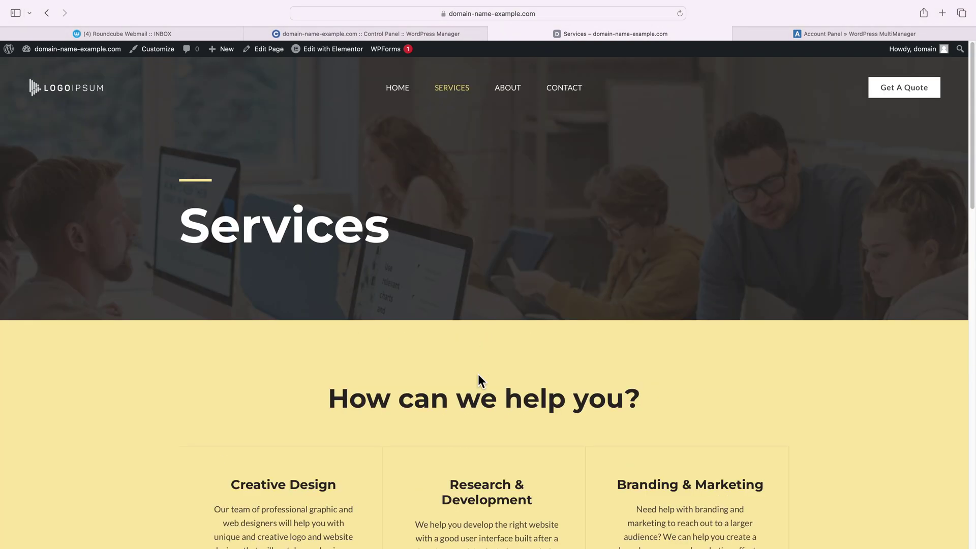
triple_click(476, 406)
left_click(477, 405)
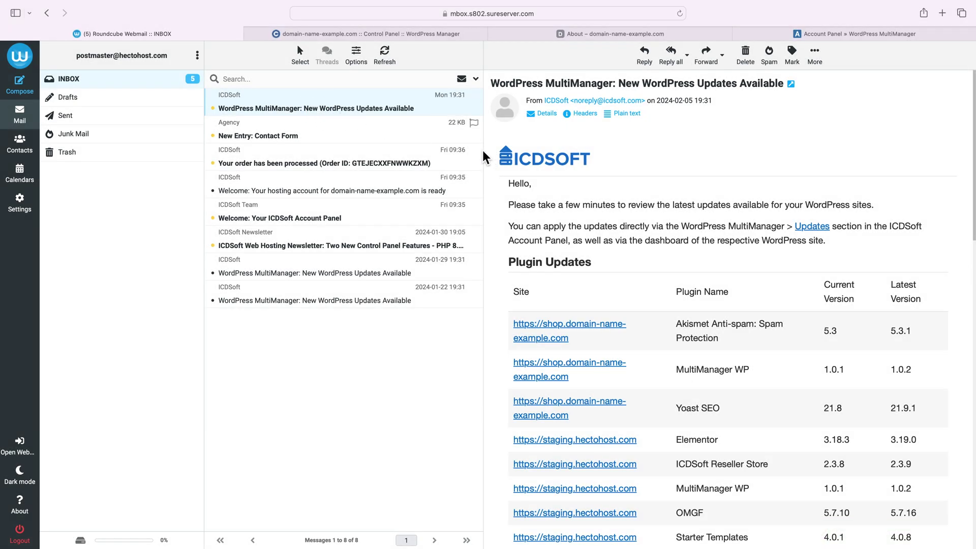
Scroll the MultiManager email's plugin updates, including Elementor 3.18.3 to 3.19.0 and Yoast SEO 21.8 to 21.9.1
scroll(652, 225, "down", 3)
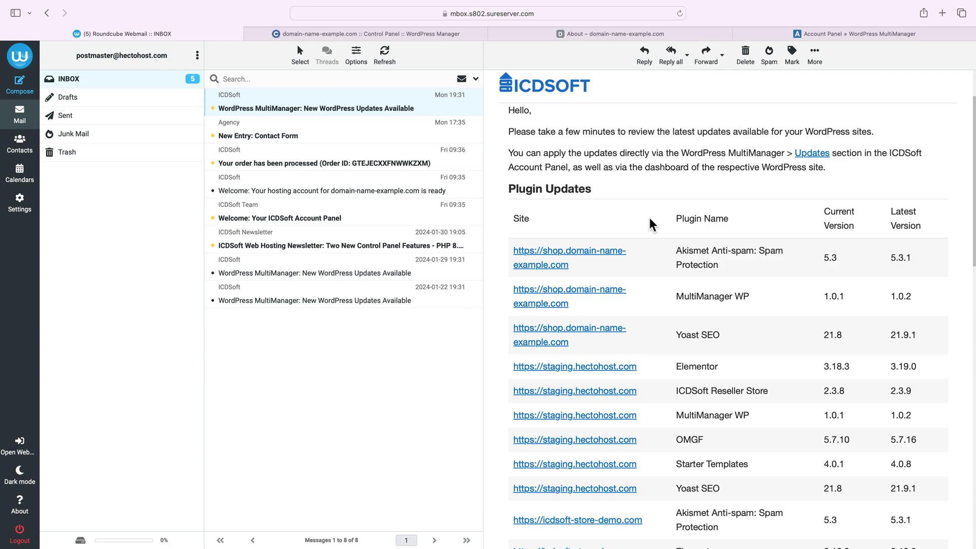